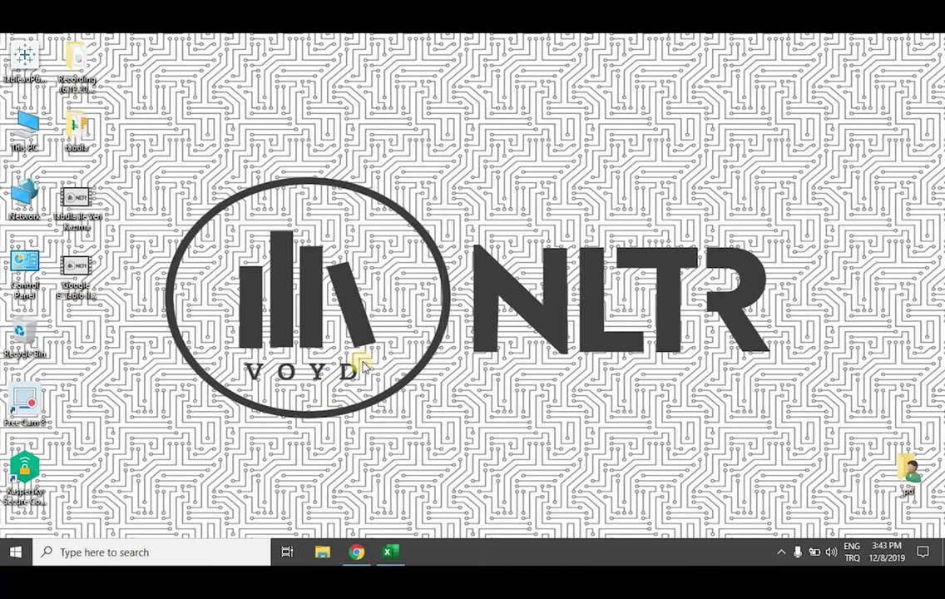
Step: Copy the regional library table A1:F8 from the Excel workbook
{"action": "left_click", "coordinate": [356, 551]}
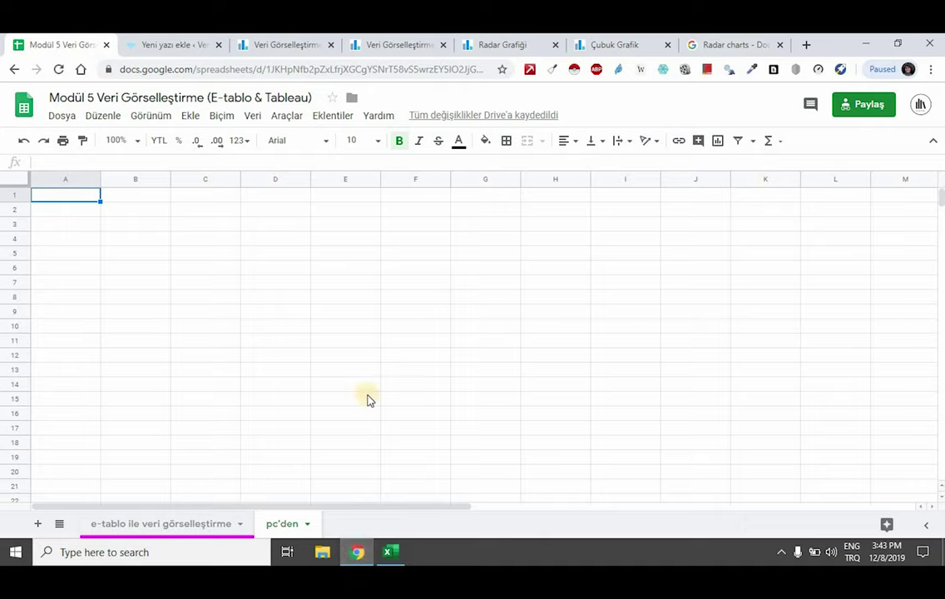
{"action": "left_click", "coordinate": [388, 551]}
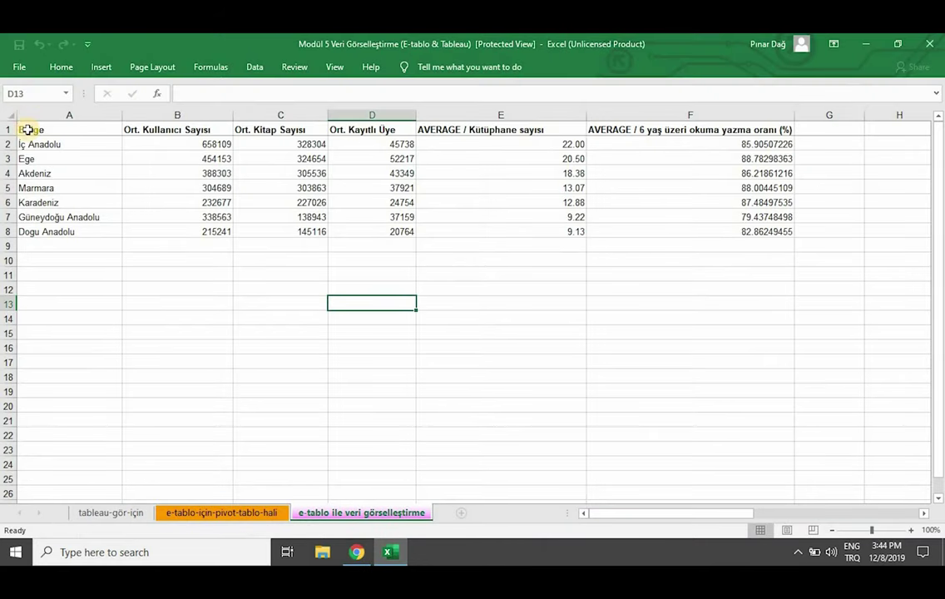
{"action": "mouse_move", "coordinate": [27, 129]}
{"action": "left_mouse_down"}
{"action": "mouse_move", "coordinate": [688, 213]}
{"action": "mouse_move", "coordinate": [698, 232]}
{"action": "left_mouse_up"}
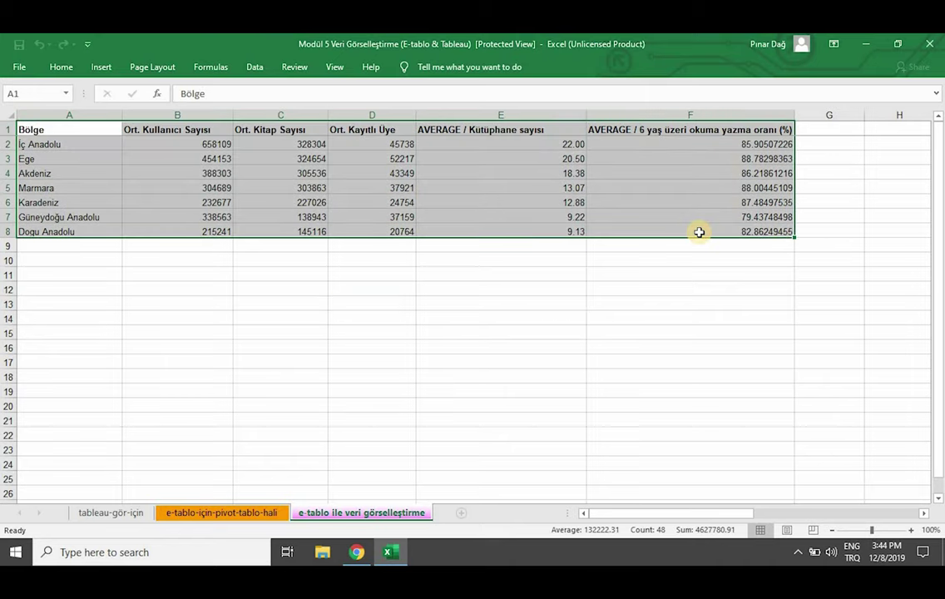
{"action": "key", "text": "ctrl+c"}
Step: Paste the table into the sheet, look at the Dosya > İçe aktar upload option, then undo the paste
{"action": "left_click", "coordinate": [356, 552]}
{"action": "key", "text": "ctrl+v"}
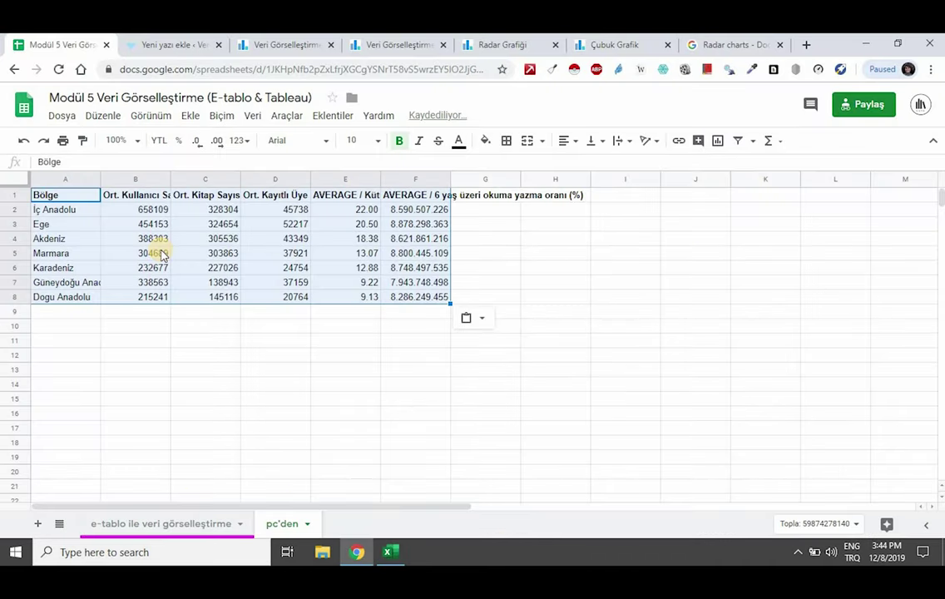
{"action": "left_click", "coordinate": [65, 117]}
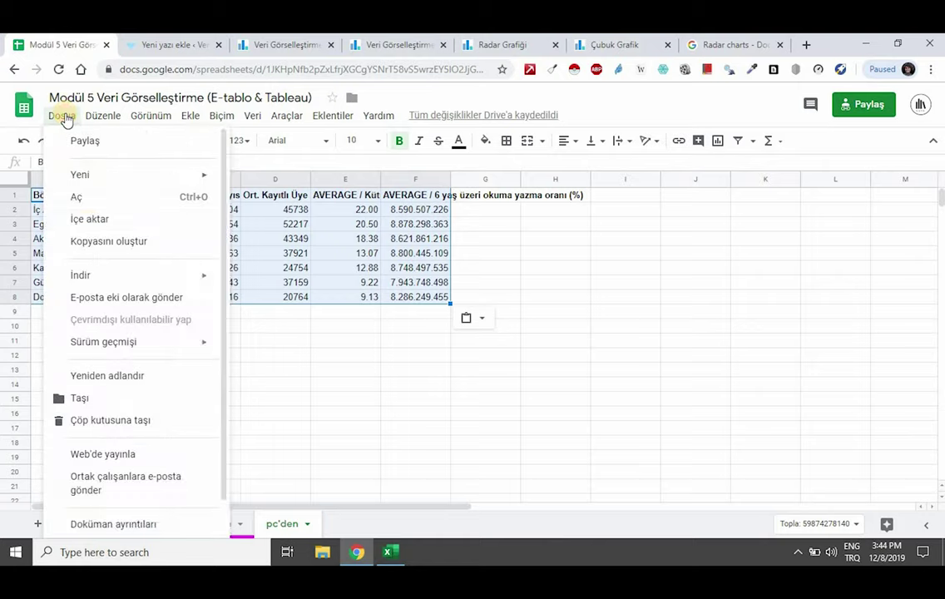
{"action": "left_click", "coordinate": [88, 217]}
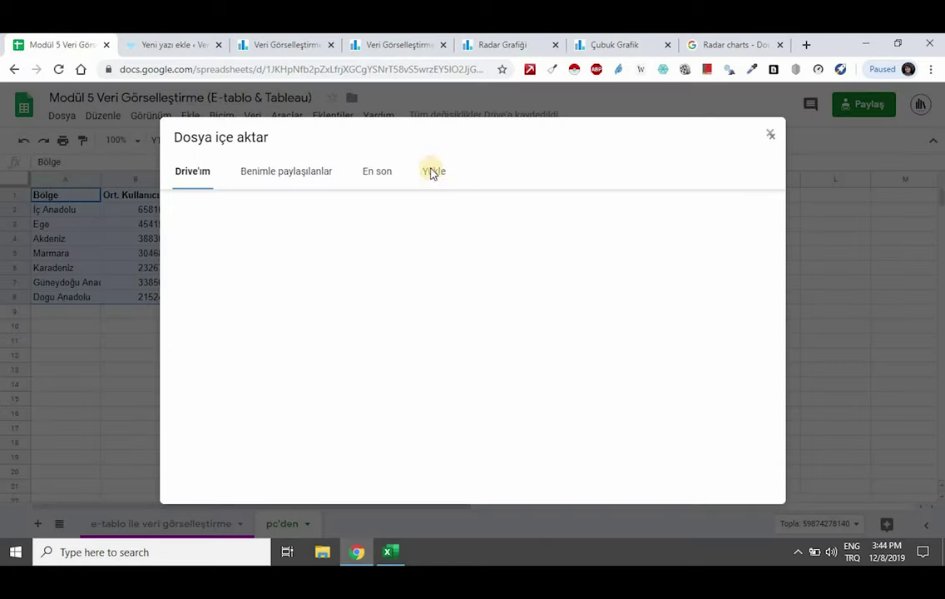
{"action": "left_click", "coordinate": [433, 172]}
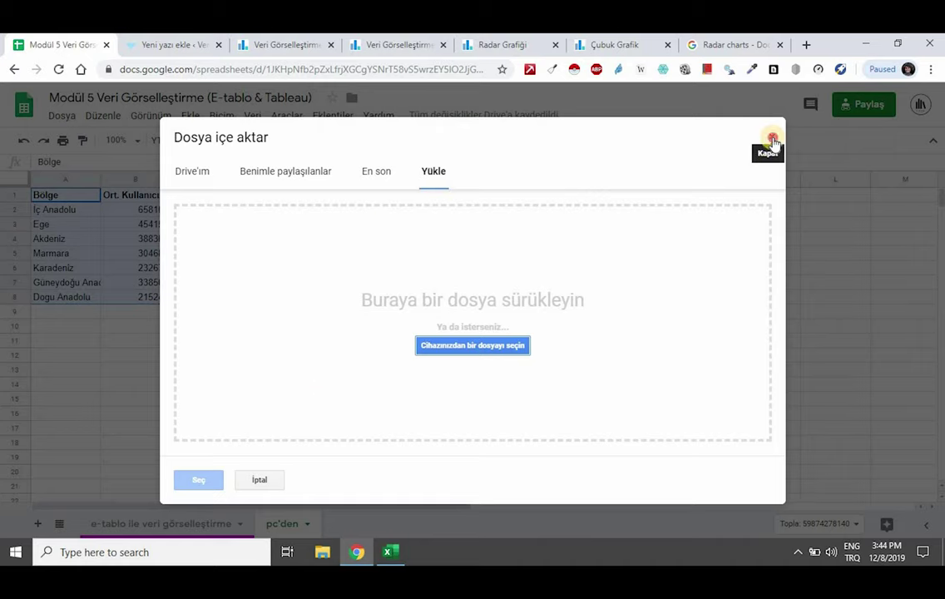
{"action": "left_click", "coordinate": [772, 136]}
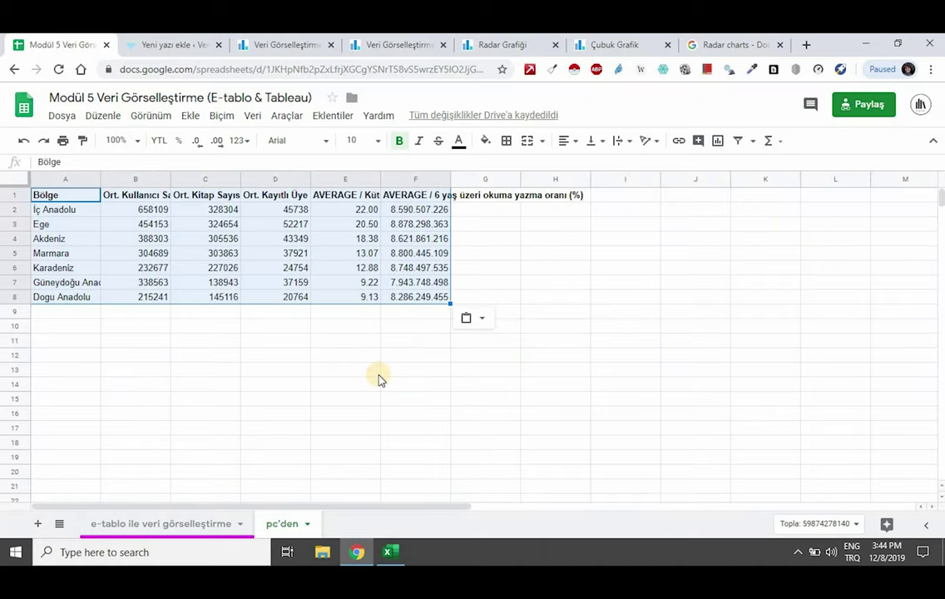
{"action": "key", "text": "ctrl+z"}
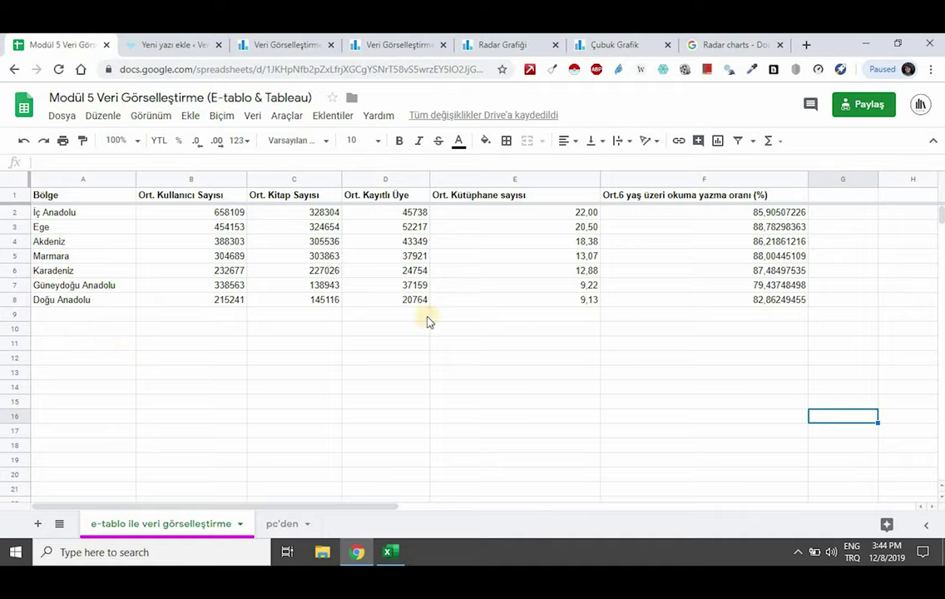
Step: Try the example ranges B3:D7 and A1:B4, then select column E, Ort. Kütüphane sayısı
{"action": "left_click_drag", "start_coordinate": [247, 232], "coordinate": [424, 284]}
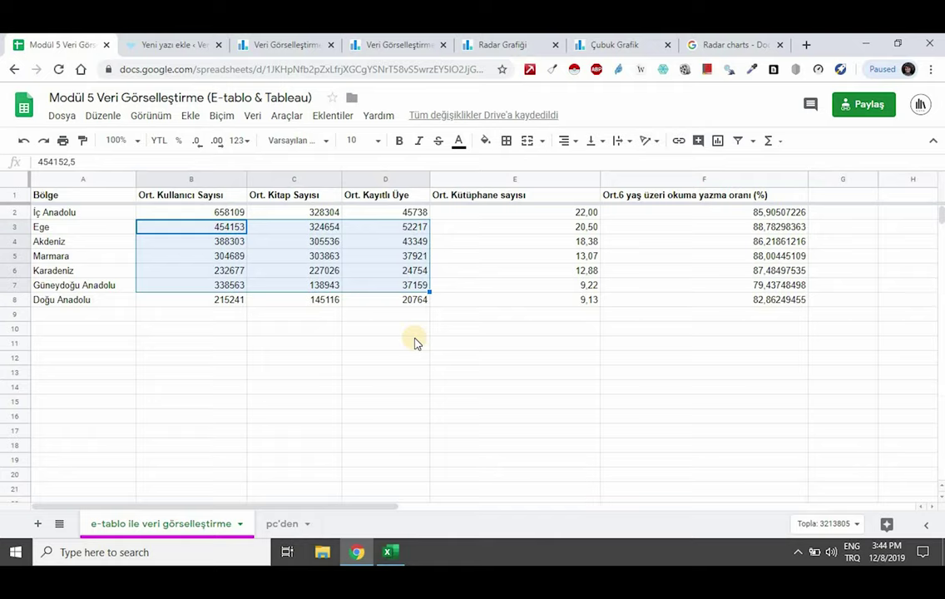
{"action": "left_click", "coordinate": [414, 354]}
{"action": "left_click_drag", "start_coordinate": [58, 194], "coordinate": [241, 243]}
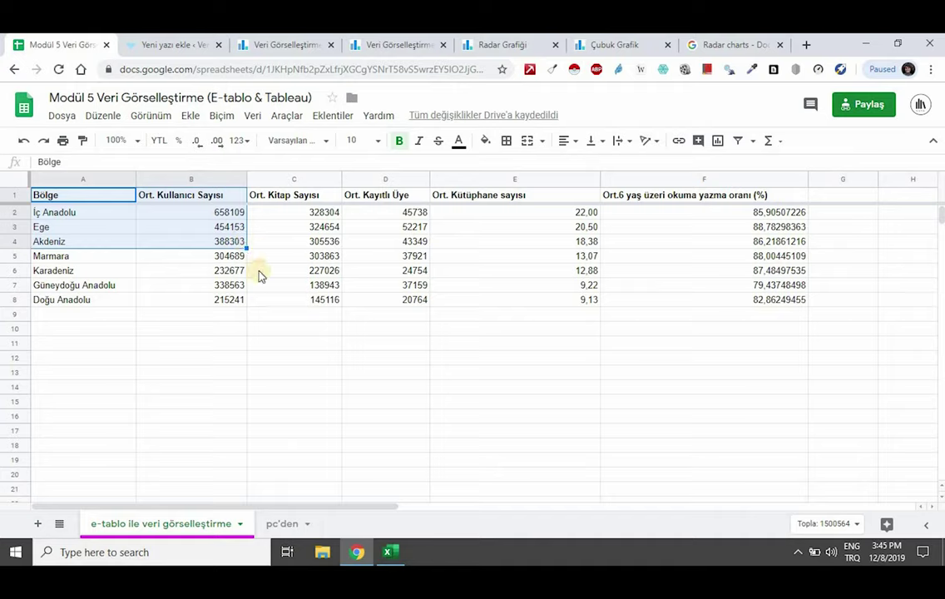
{"action": "left_click", "coordinate": [301, 318]}
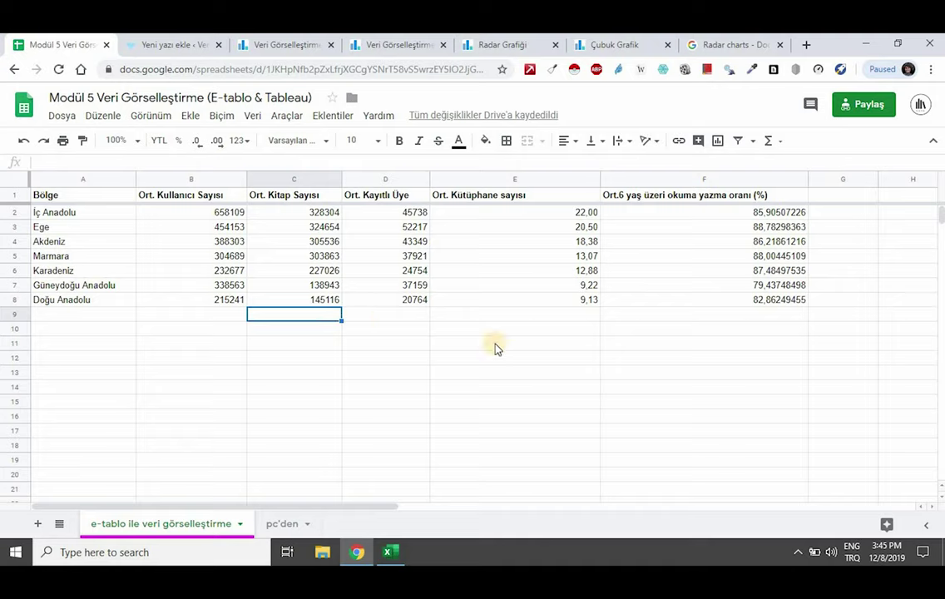
{"action": "left_click", "coordinate": [480, 180]}
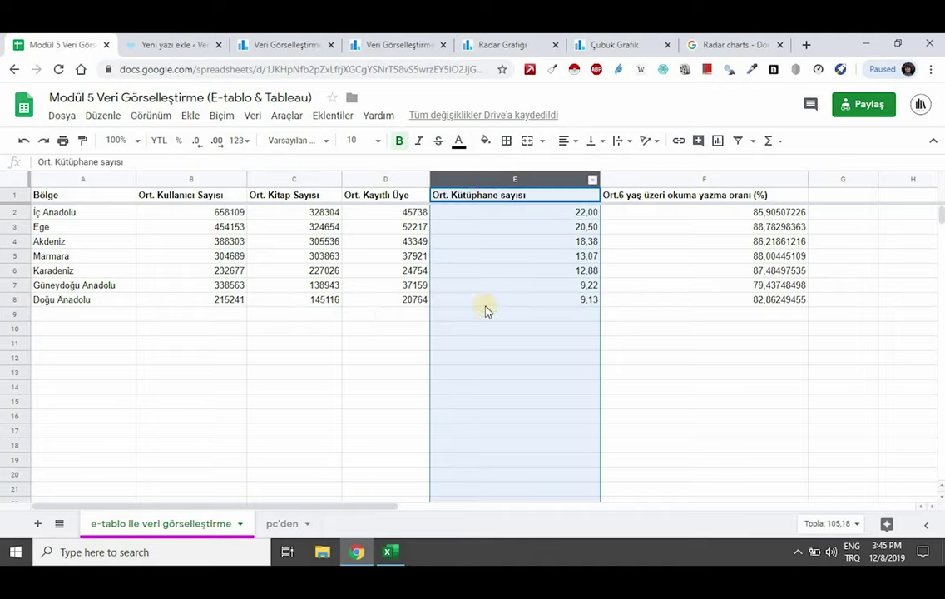
Step: Insert a horizontal bar chart of column E, with region names from column A as labels
{"action": "left_click", "coordinate": [718, 143]}
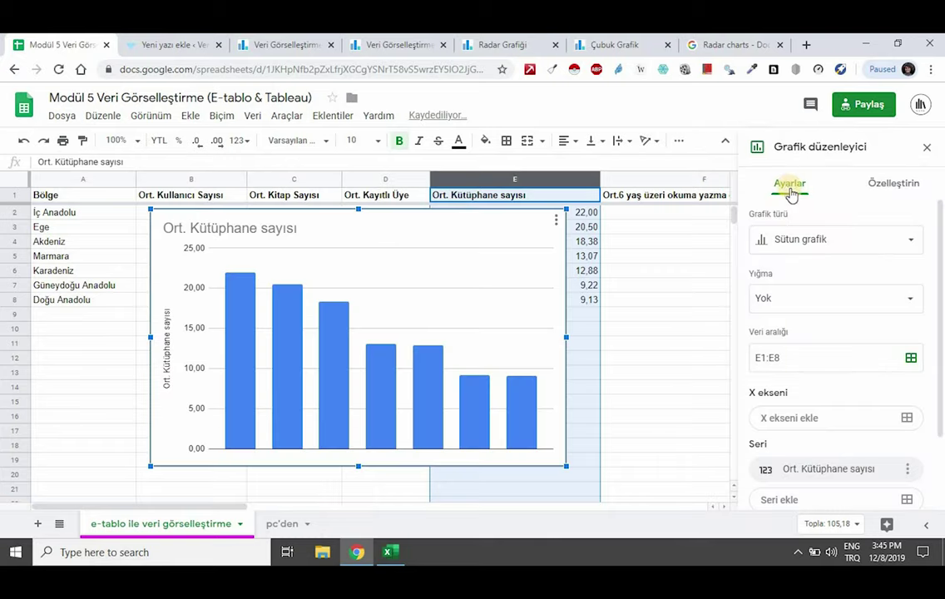
{"action": "left_click", "coordinate": [807, 238]}
{"action": "scroll", "coordinate": [740, 316], "scroll_direction": "up", "scroll_amount": 3}
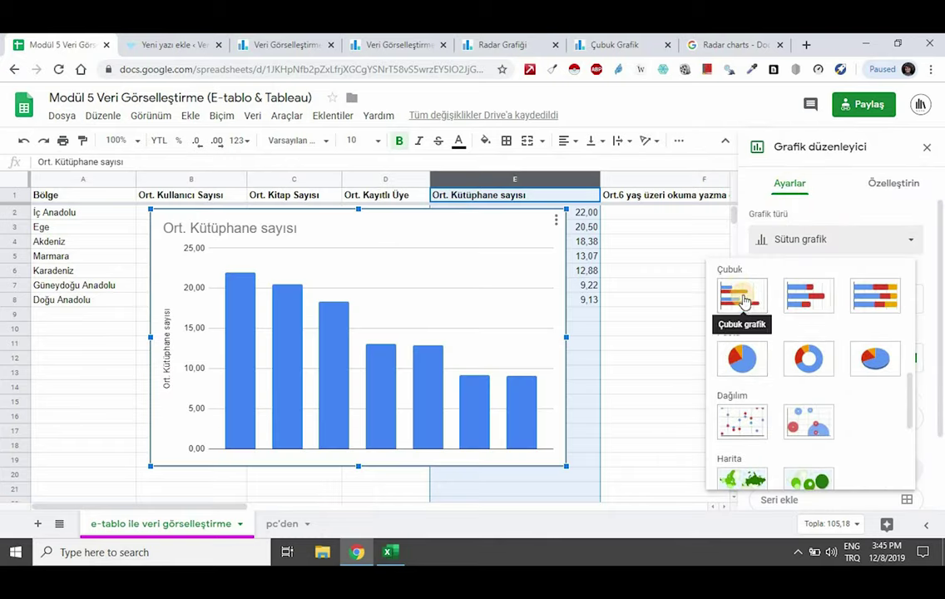
{"action": "left_click", "coordinate": [741, 297]}
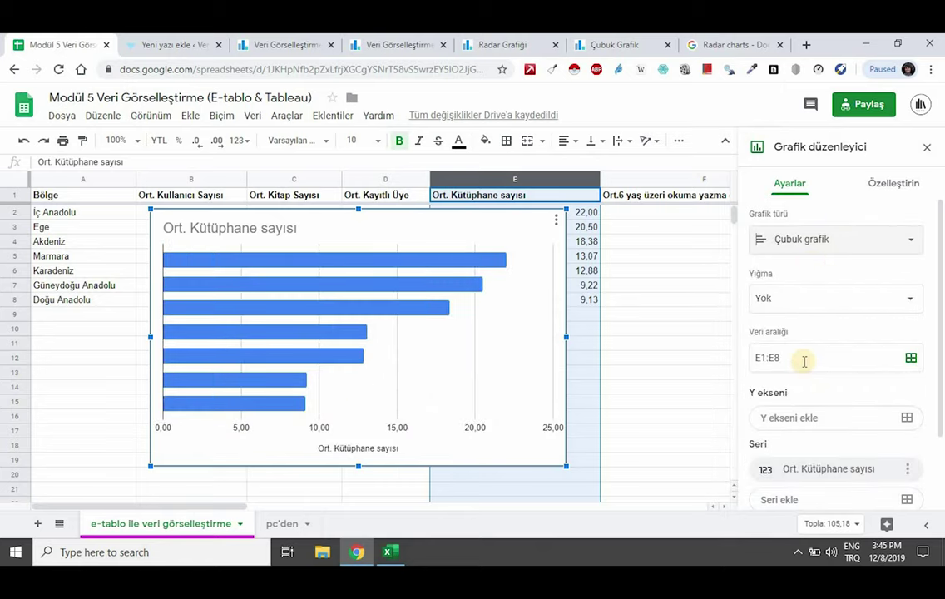
{"action": "left_click", "coordinate": [784, 417]}
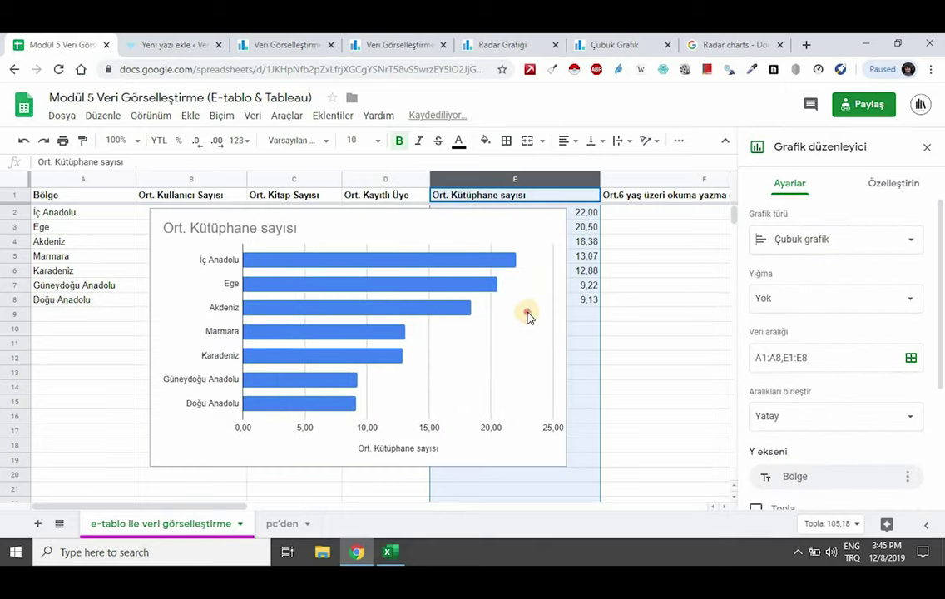
{"action": "left_click", "coordinate": [675, 329]}
{"action": "scroll", "coordinate": [499, 346], "scroll_direction": "up", "scroll_amount": 1}
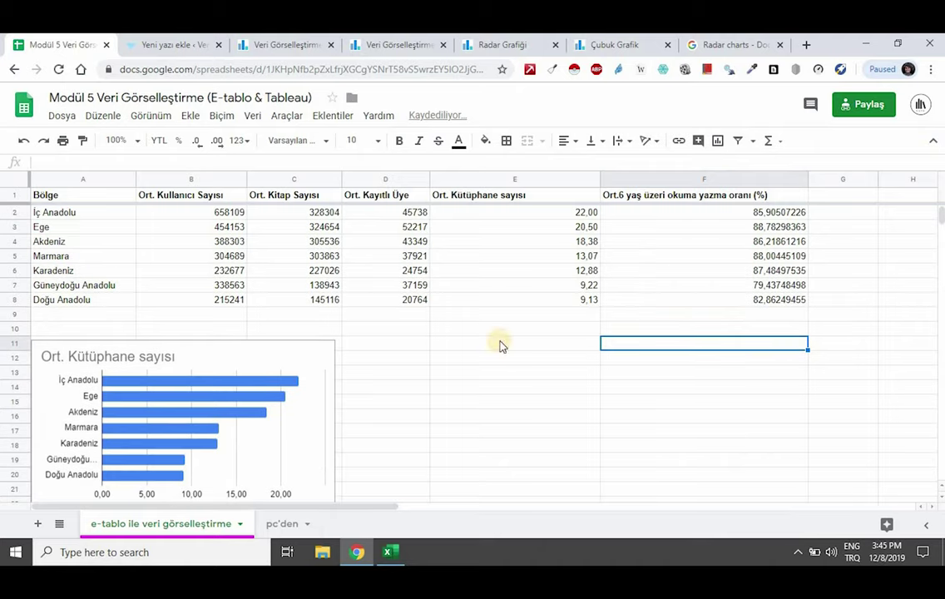
{"action": "left_click_drag", "start_coordinate": [45, 194], "coordinate": [763, 215]}
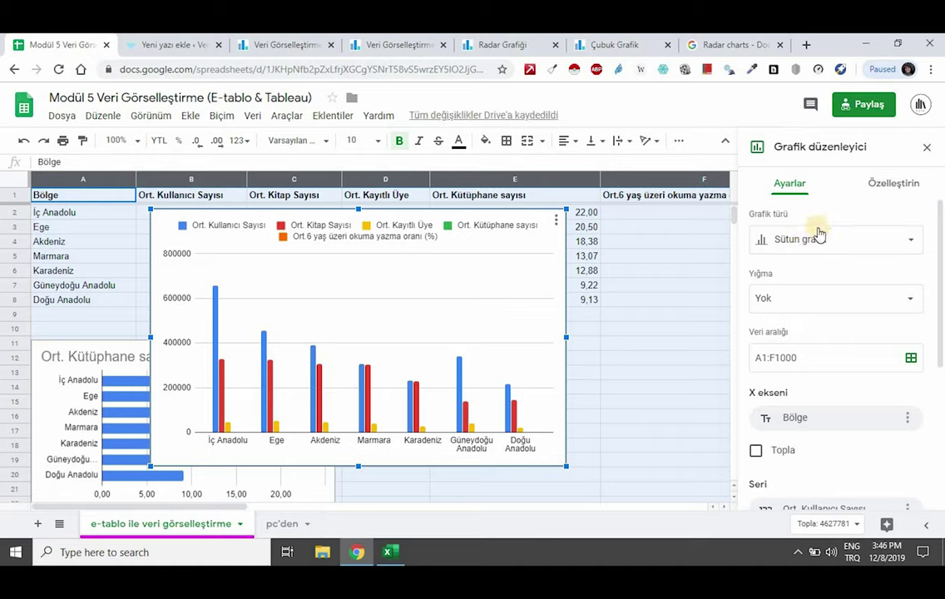
Step: Insert a radar chart of A1:F, using column A's region names as labels
{"action": "left_click", "coordinate": [821, 240]}
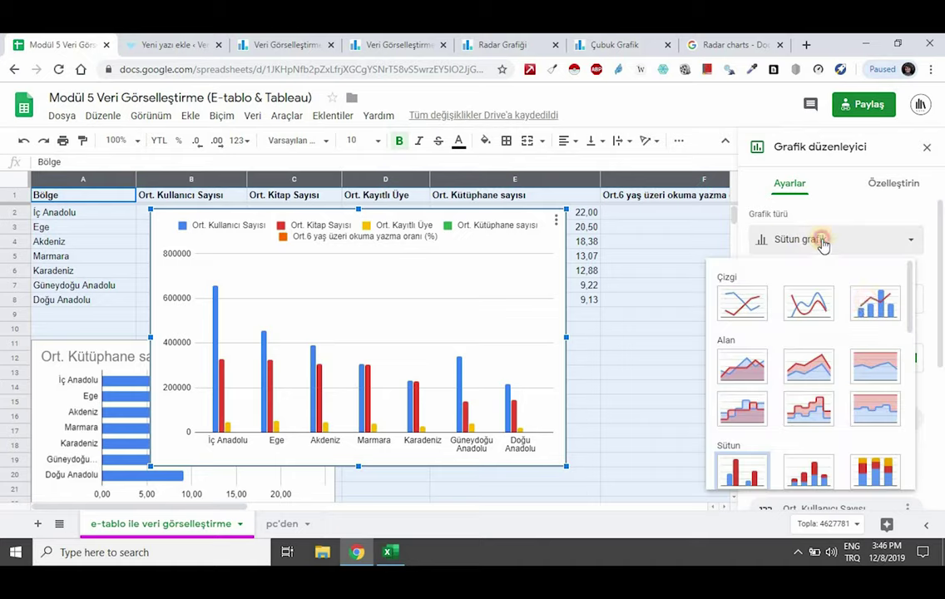
{"action": "scroll", "coordinate": [850, 363], "scroll_direction": "down", "scroll_amount": 5}
{"action": "scroll", "coordinate": [856, 362], "scroll_direction": "down", "scroll_amount": 5}
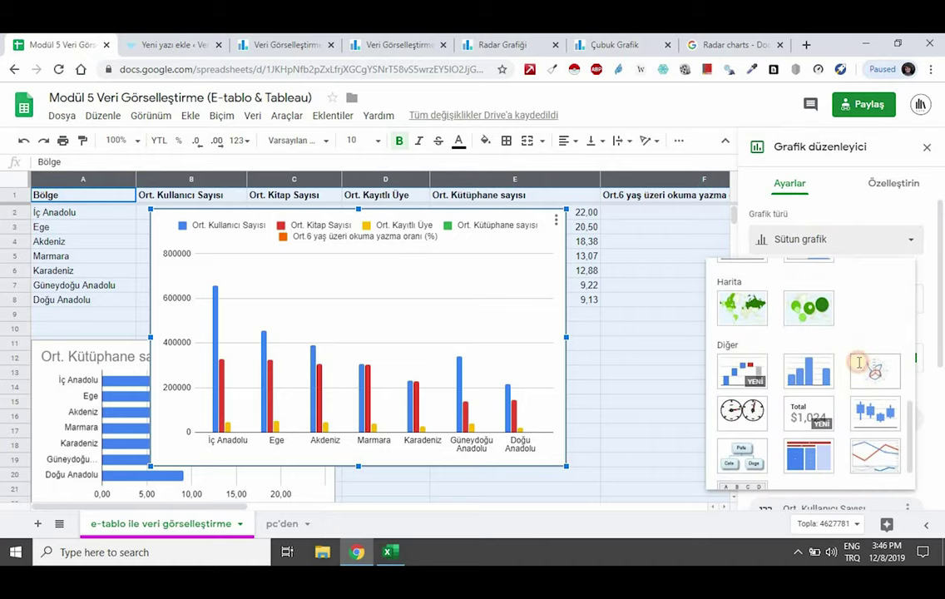
{"action": "left_click", "coordinate": [858, 363]}
{"action": "left_click", "coordinate": [506, 288]}
{"action": "left_click", "coordinate": [789, 185]}
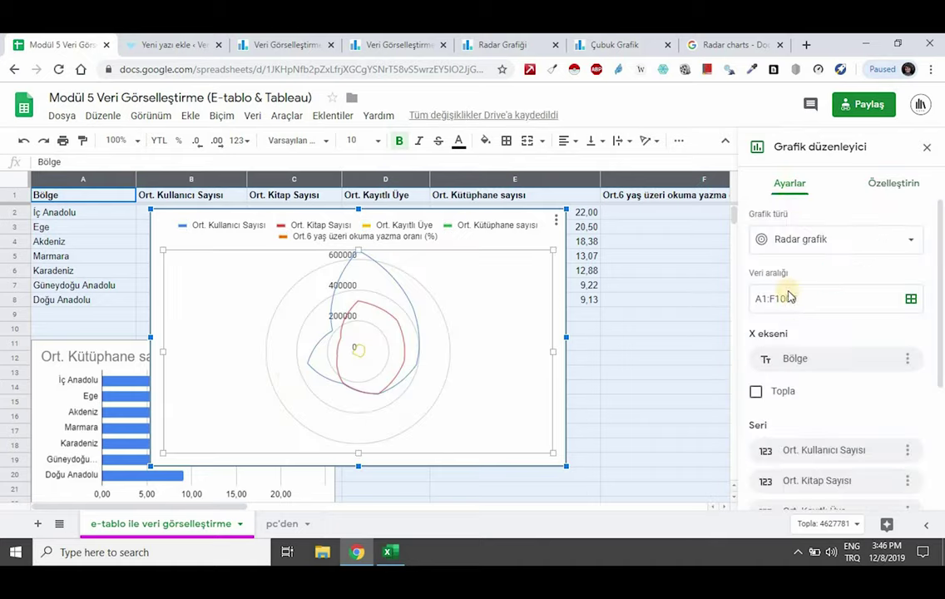
{"action": "scroll", "coordinate": [814, 407], "scroll_direction": "down", "scroll_amount": 3}
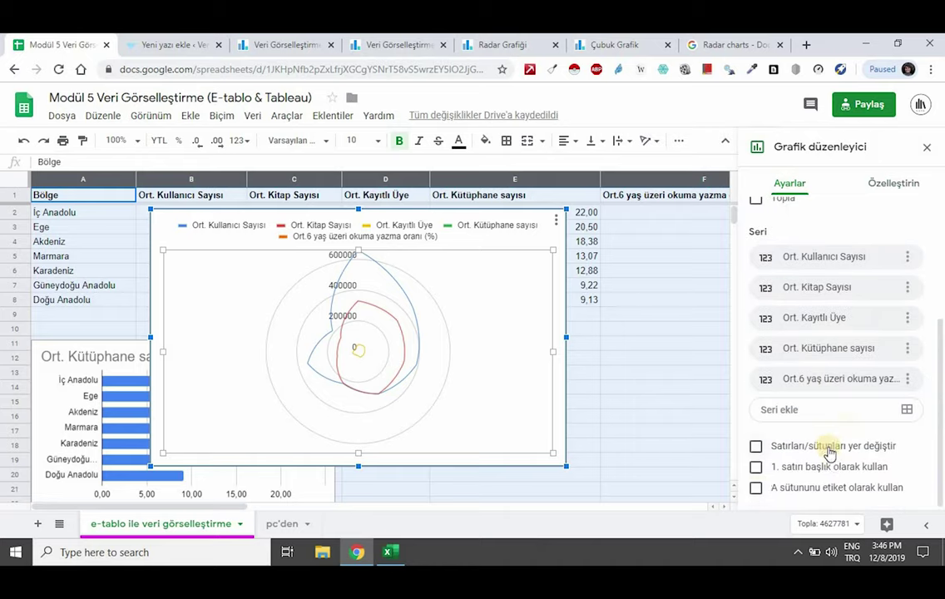
{"action": "left_click", "coordinate": [757, 489]}
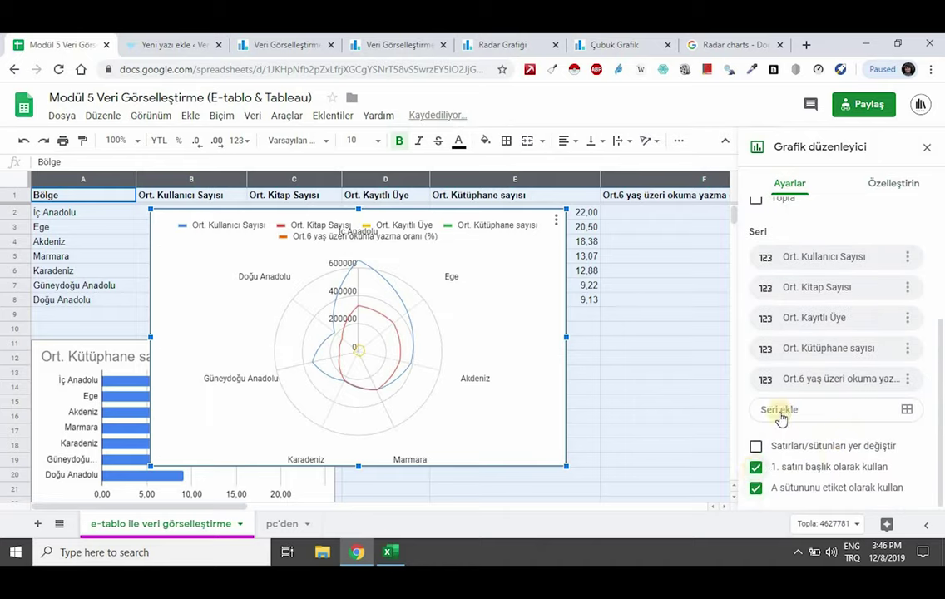
{"action": "scroll", "coordinate": [798, 391], "scroll_direction": "up", "scroll_amount": 3}
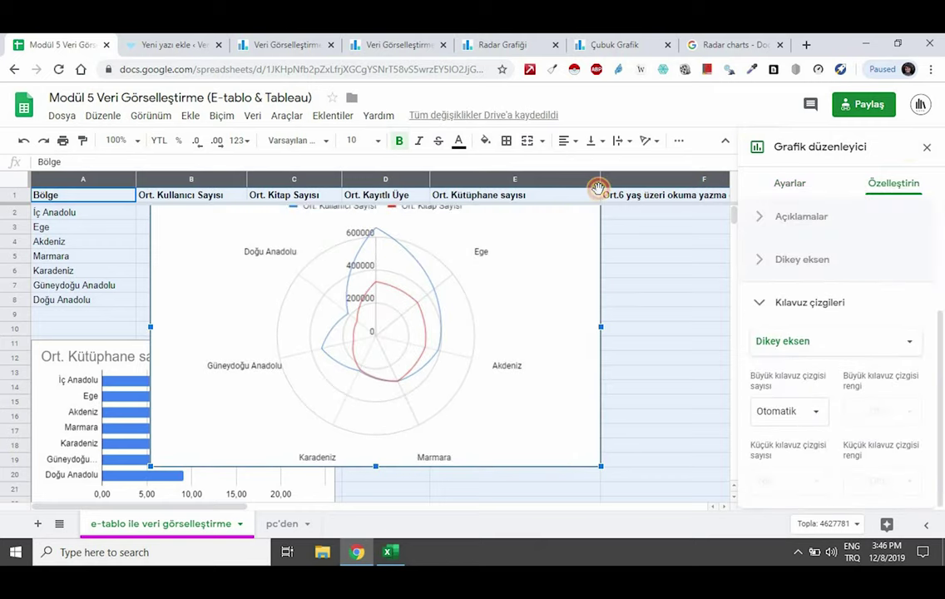
{"action": "left_click", "coordinate": [925, 147]}
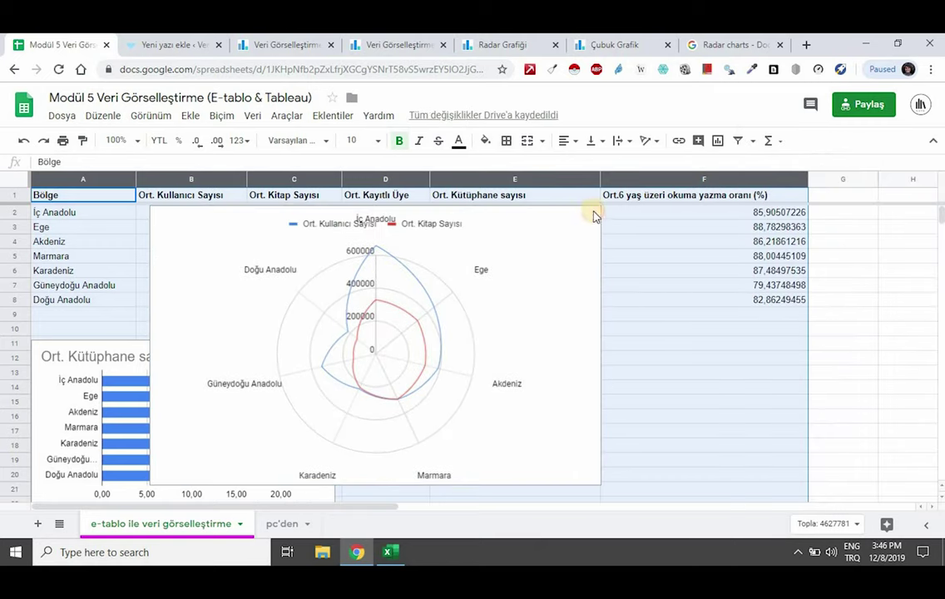
Step: Insert a column chart from the table, then delete it, keeping the bar and radar charts
{"action": "left_click", "coordinate": [152, 202]}
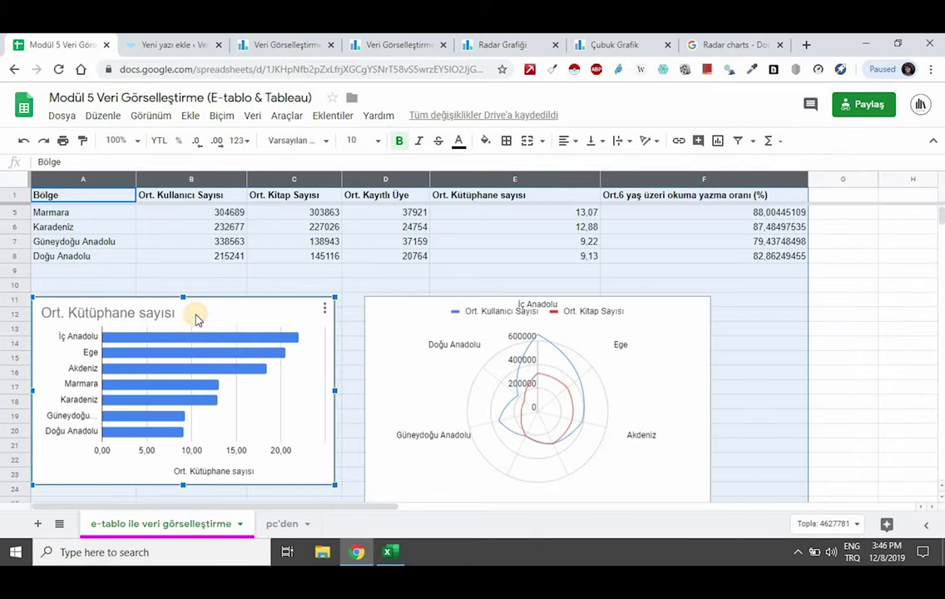
{"action": "left_click", "coordinate": [644, 370]}
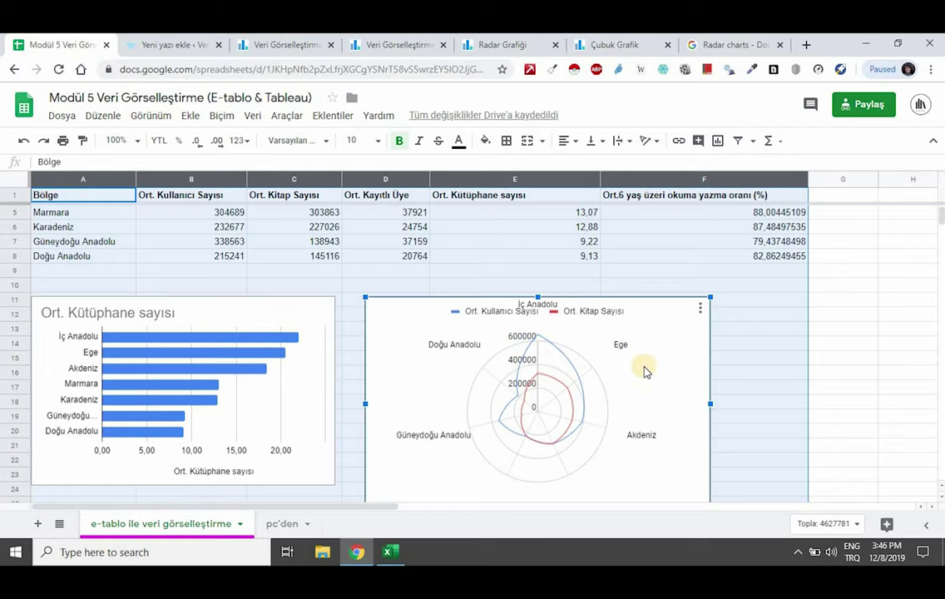
{"action": "key", "text": "Escape"}
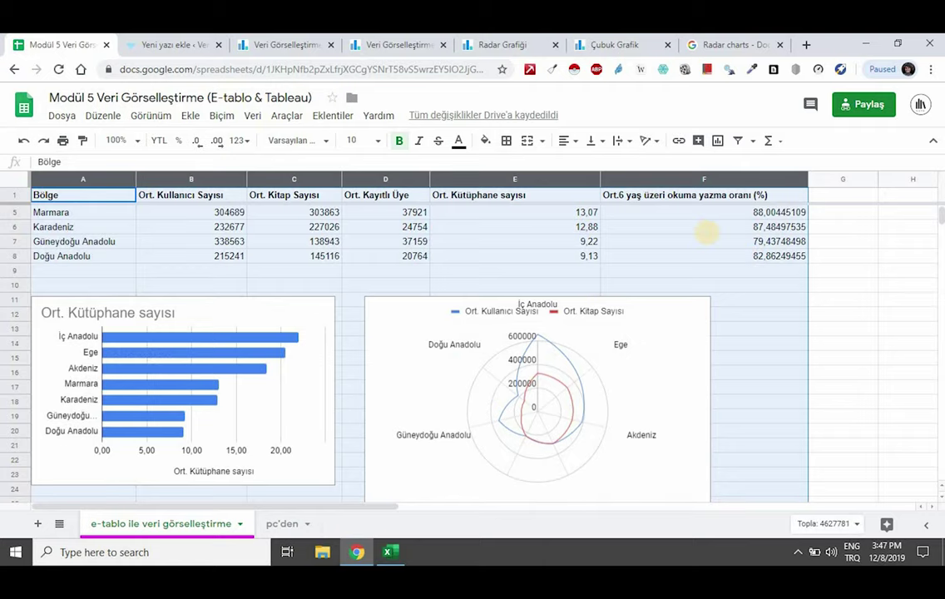
{"action": "left_click", "coordinate": [717, 141]}
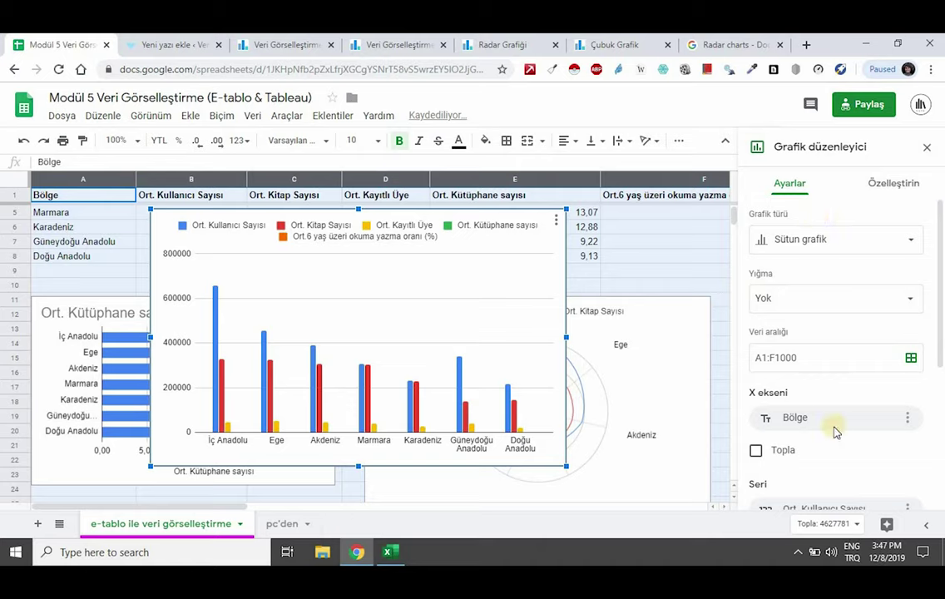
{"action": "left_click", "coordinate": [824, 239]}
{"action": "scroll", "coordinate": [849, 395], "scroll_direction": "down", "scroll_amount": 5}
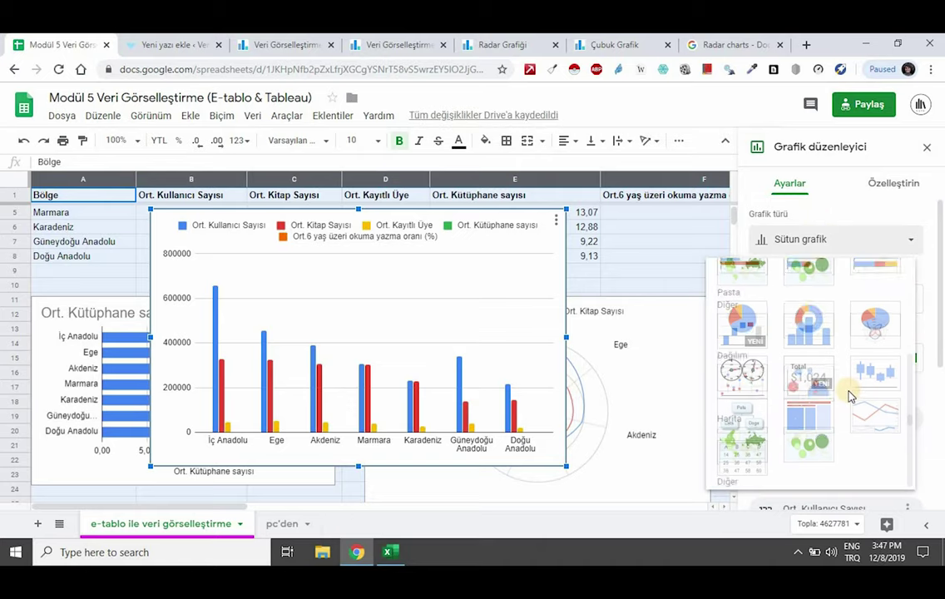
{"action": "scroll", "coordinate": [850, 395], "scroll_direction": "down", "scroll_amount": 5}
{"action": "left_click", "coordinate": [531, 281]}
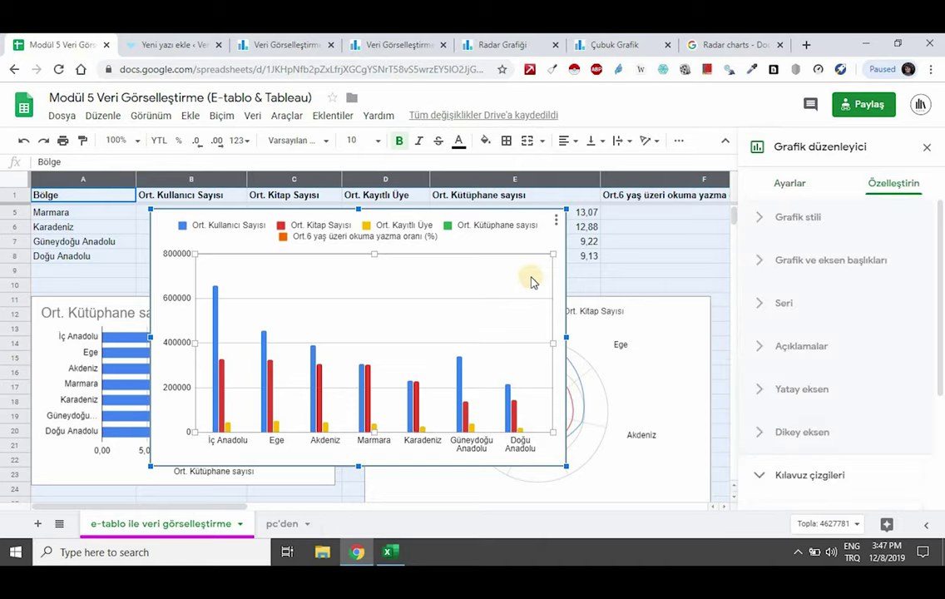
{"action": "key", "text": "Delete"}
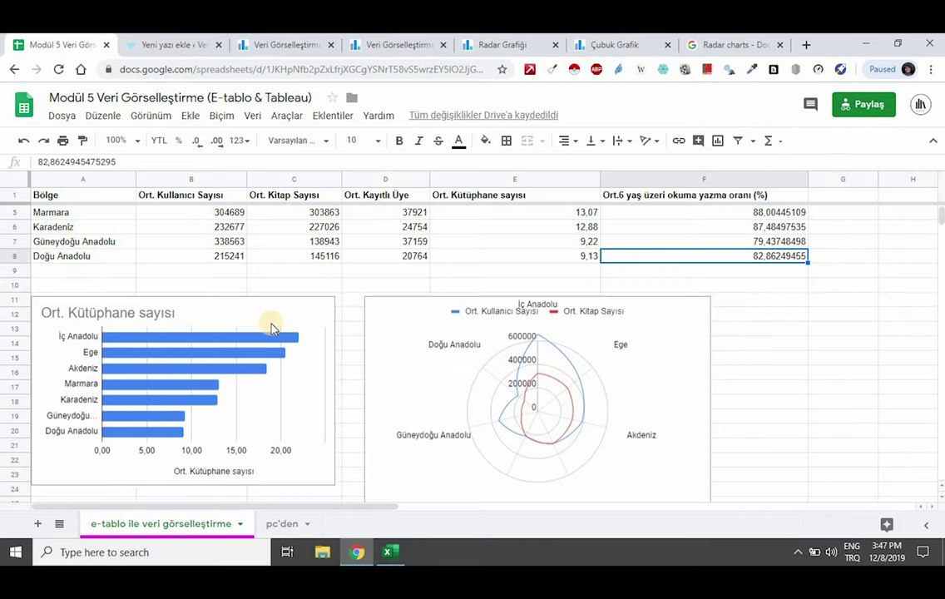
Step: Give the bar chart a light background colour under Chart style
{"action": "left_click", "coordinate": [270, 315]}
{"action": "double_click", "coordinate": [215, 313]}
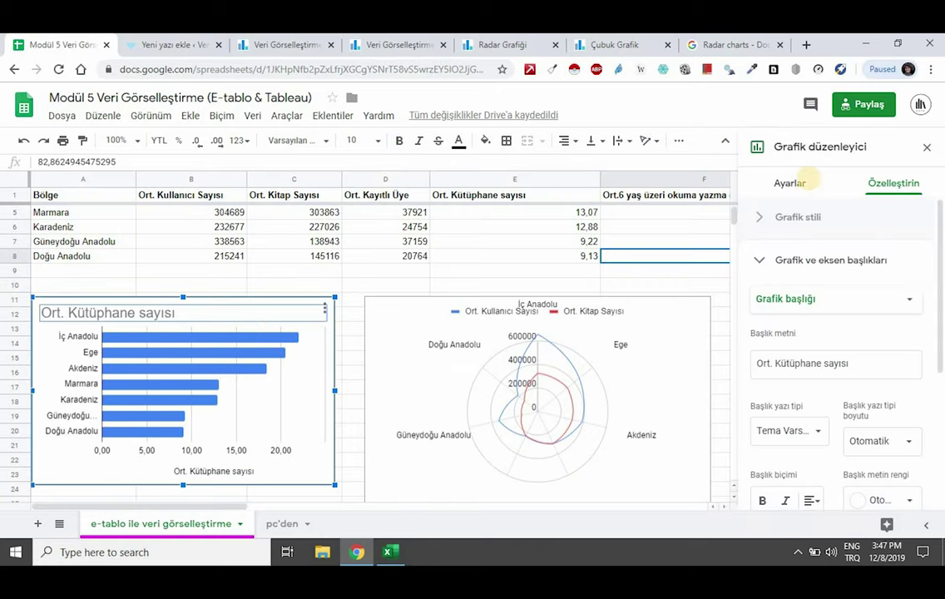
{"action": "left_click", "coordinate": [803, 184]}
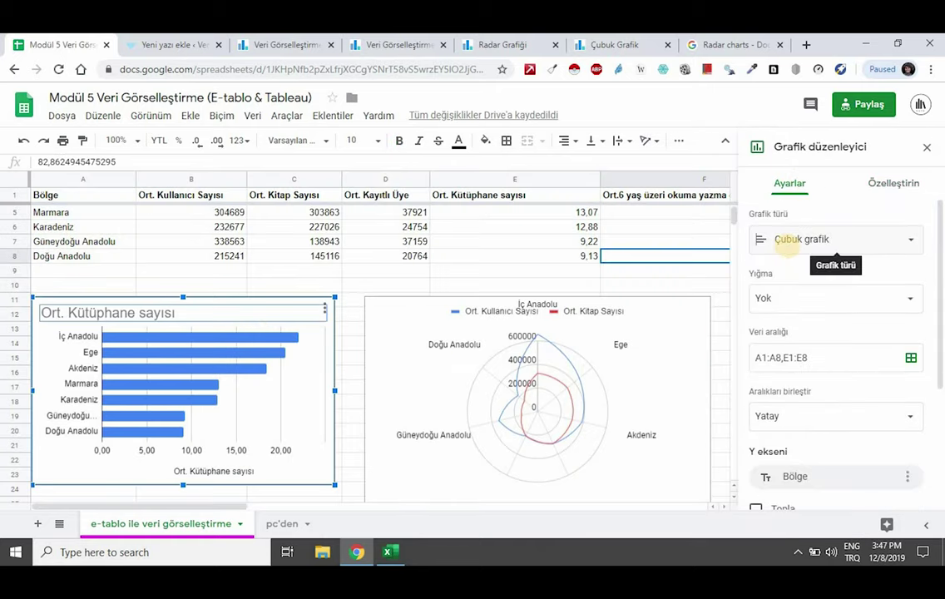
{"action": "scroll", "coordinate": [815, 333], "scroll_direction": "down", "scroll_amount": 2}
{"action": "scroll", "coordinate": [803, 337], "scroll_direction": "down", "scroll_amount": 2}
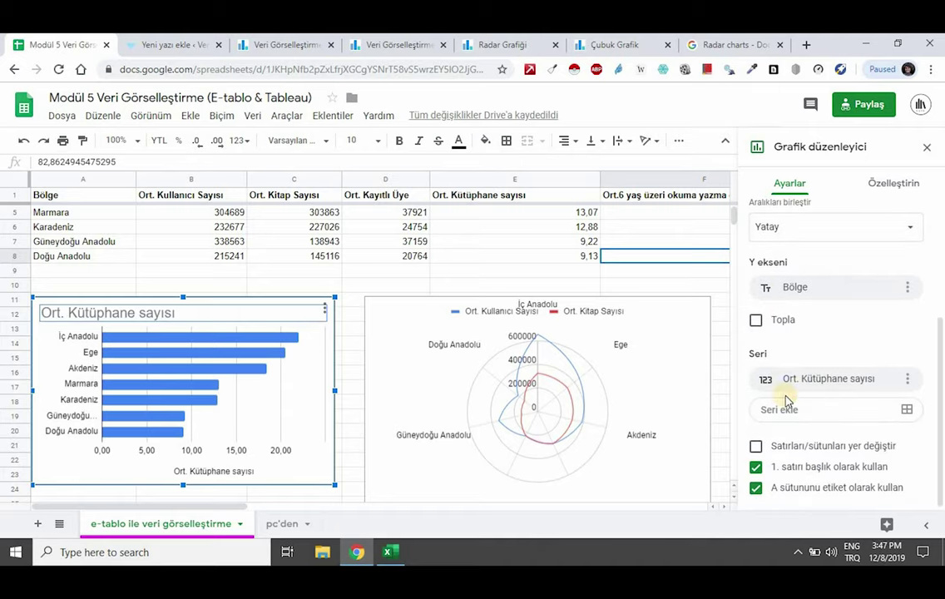
{"action": "left_click", "coordinate": [880, 182]}
{"action": "scroll", "coordinate": [794, 233], "scroll_direction": "up", "scroll_amount": 3}
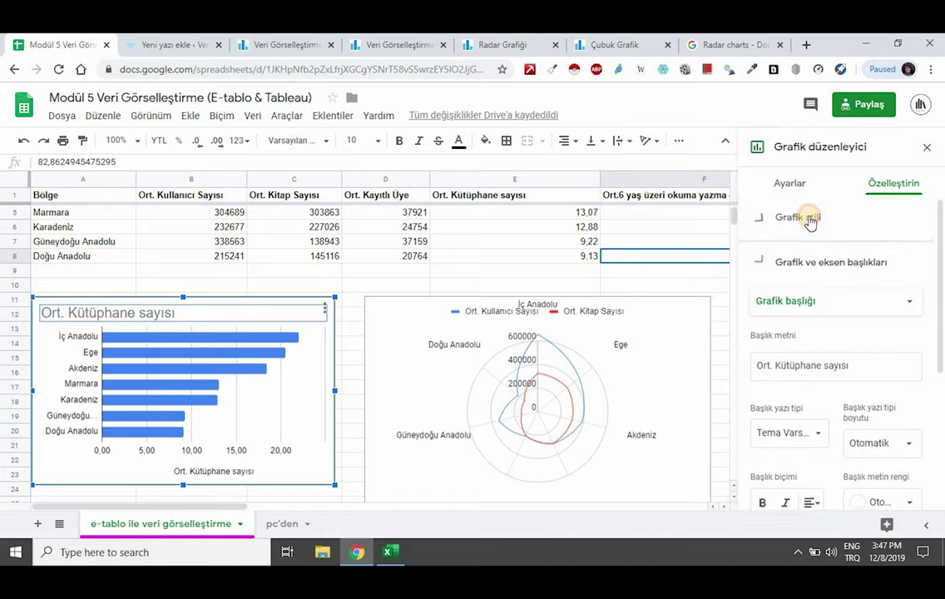
{"action": "left_click", "coordinate": [804, 217]}
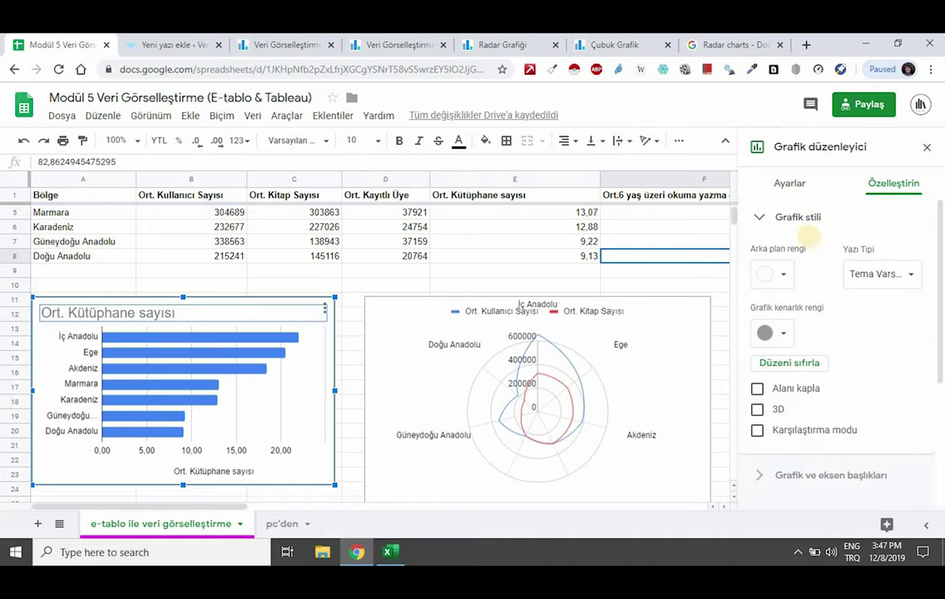
{"action": "left_click", "coordinate": [788, 274]}
{"action": "left_click", "coordinate": [887, 331]}
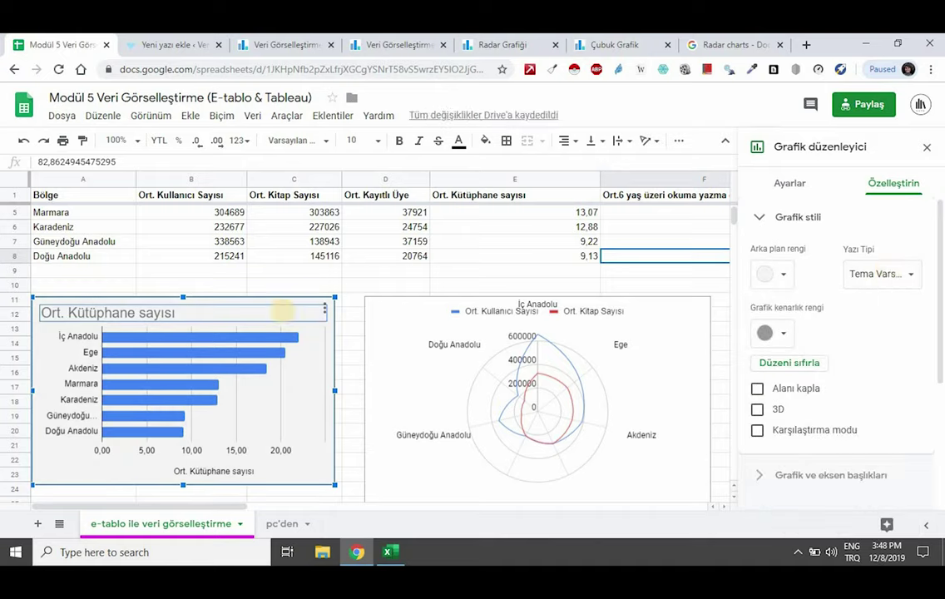
Step: Rename the bar chart title to 'Ortalama Kütüphane sayısı'
{"action": "left_click", "coordinate": [796, 216]}
{"action": "left_click", "coordinate": [802, 259]}
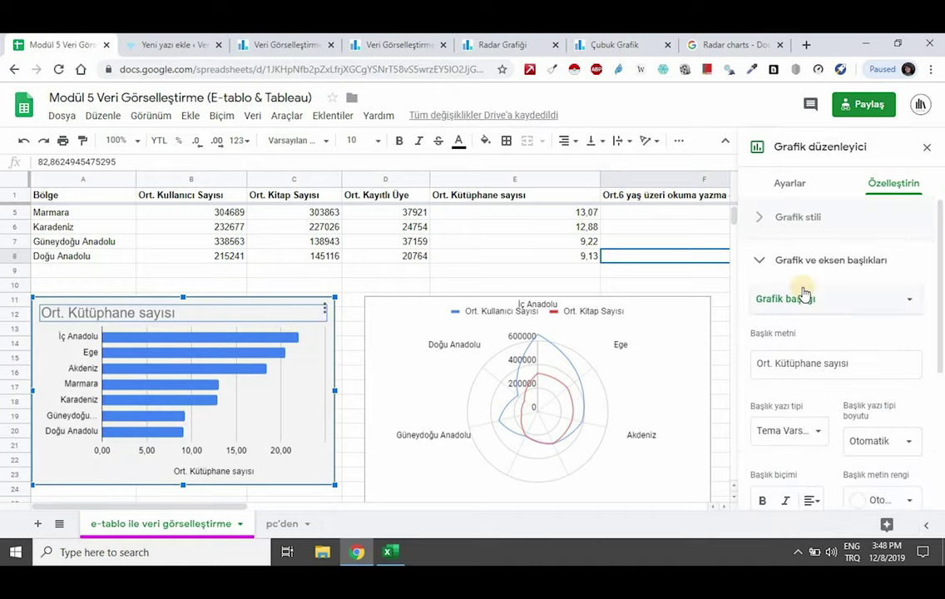
{"action": "left_click", "coordinate": [859, 302]}
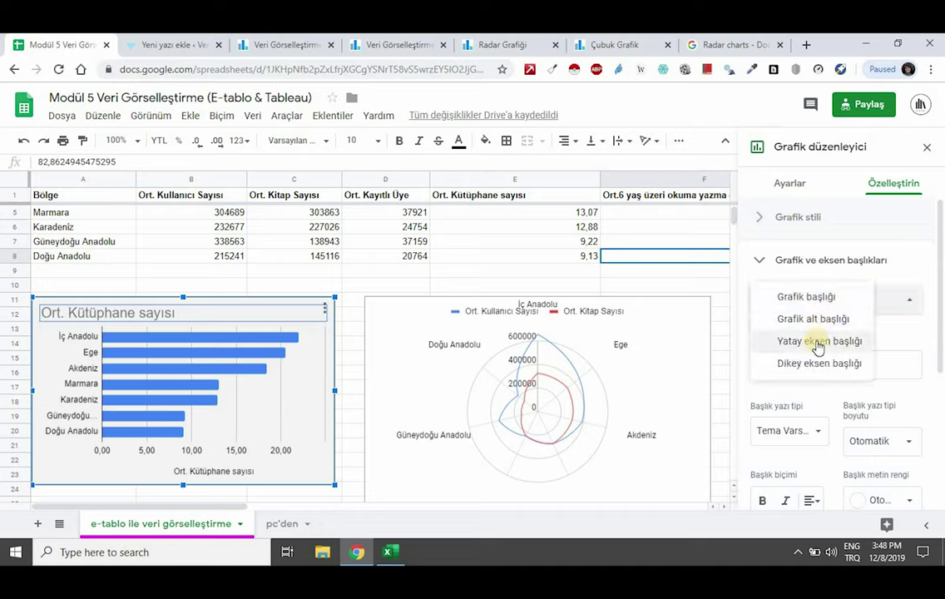
{"action": "left_click", "coordinate": [886, 260]}
{"action": "left_click", "coordinate": [865, 259]}
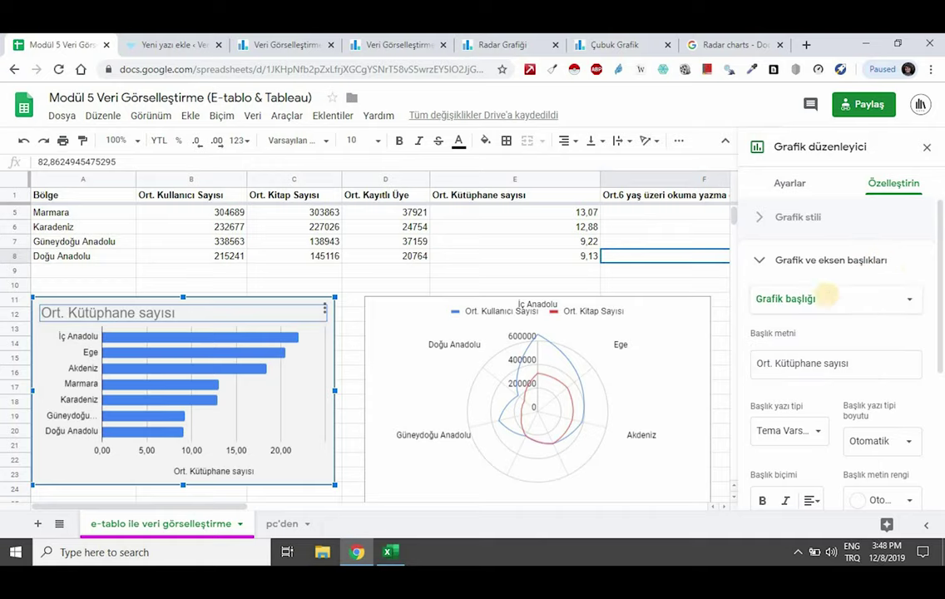
{"action": "left_click", "coordinate": [771, 364]}
{"action": "type", "text": "alama"}
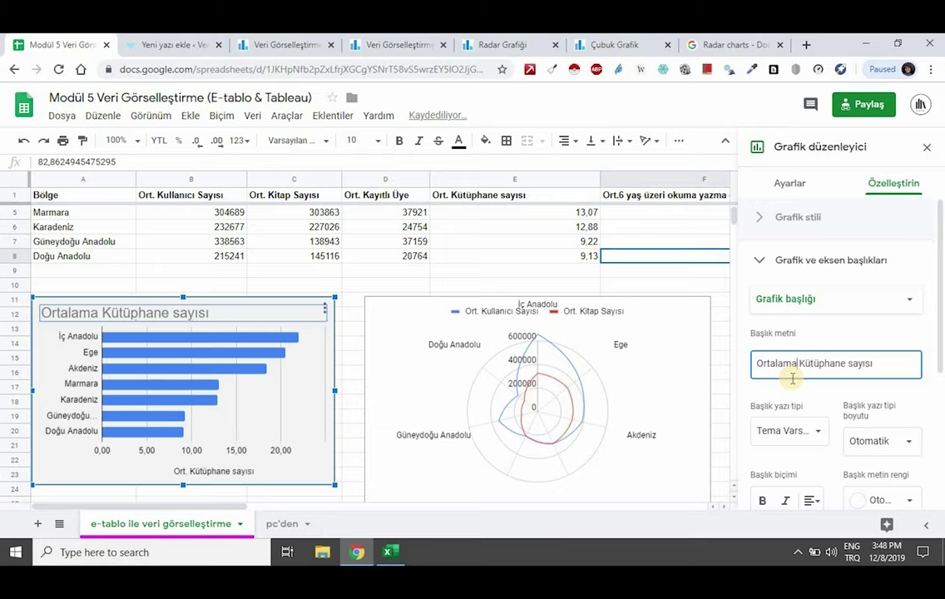
{"action": "key", "text": "Escape"}
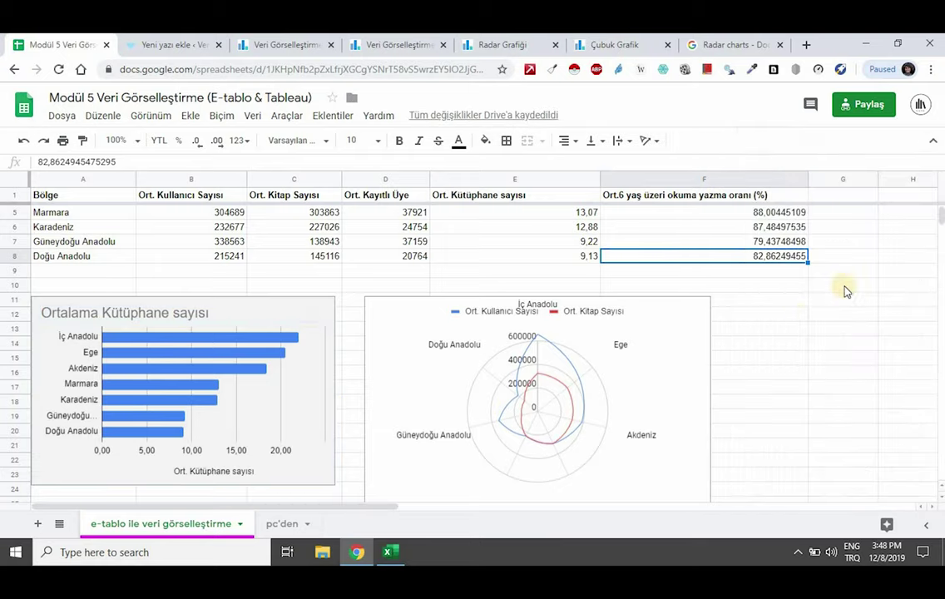
Step: Colour the bar chart's title text orange
{"action": "left_click", "coordinate": [175, 313]}
{"action": "double_click", "coordinate": [174, 313]}
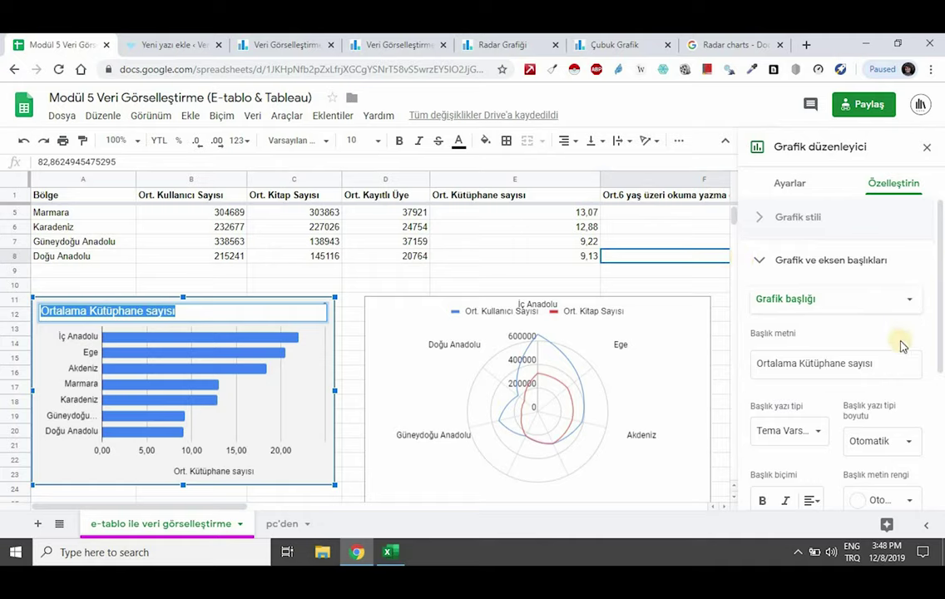
{"action": "scroll", "coordinate": [823, 328], "scroll_direction": "down", "scroll_amount": 1}
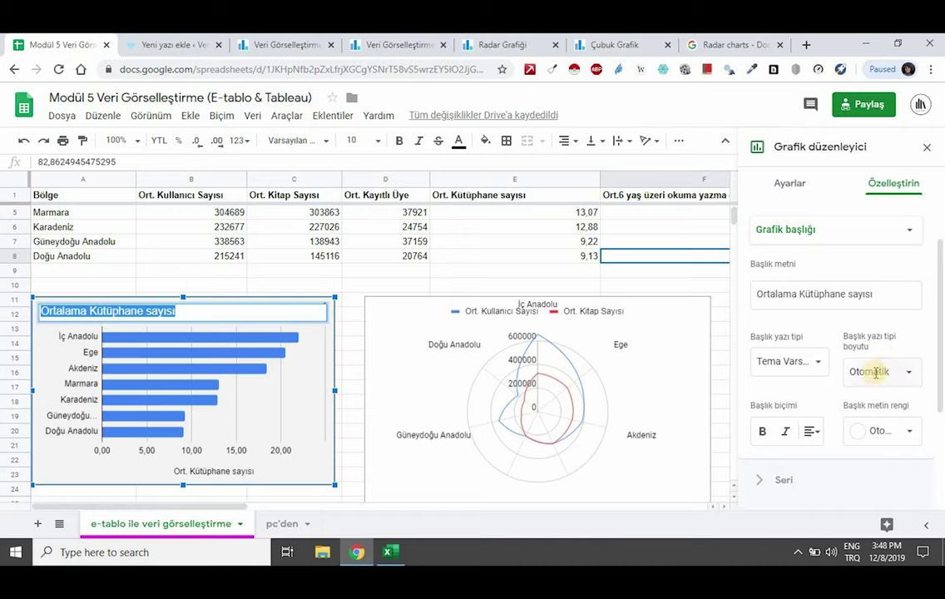
{"action": "scroll", "coordinate": [790, 349], "scroll_direction": "down", "scroll_amount": 2}
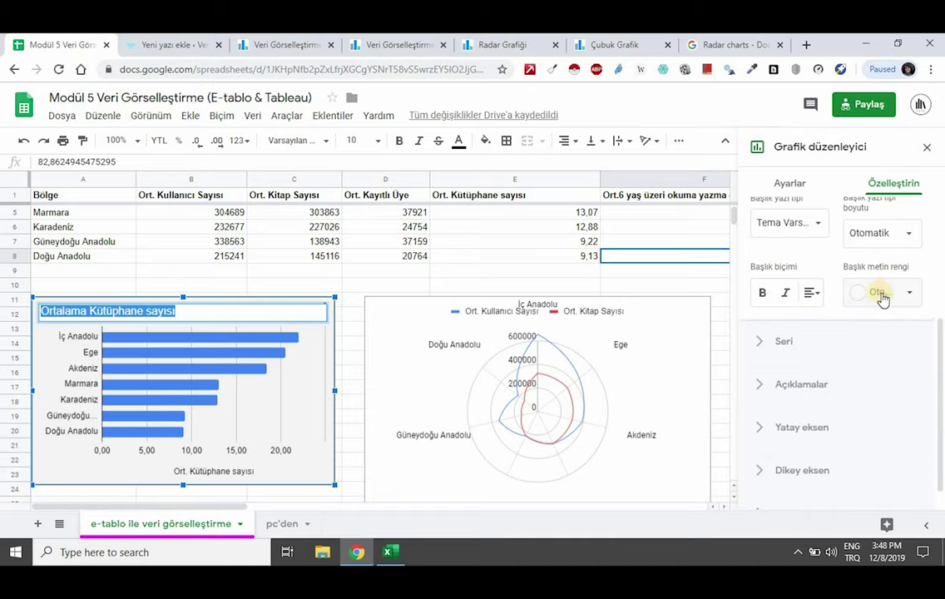
{"action": "left_click", "coordinate": [910, 291]}
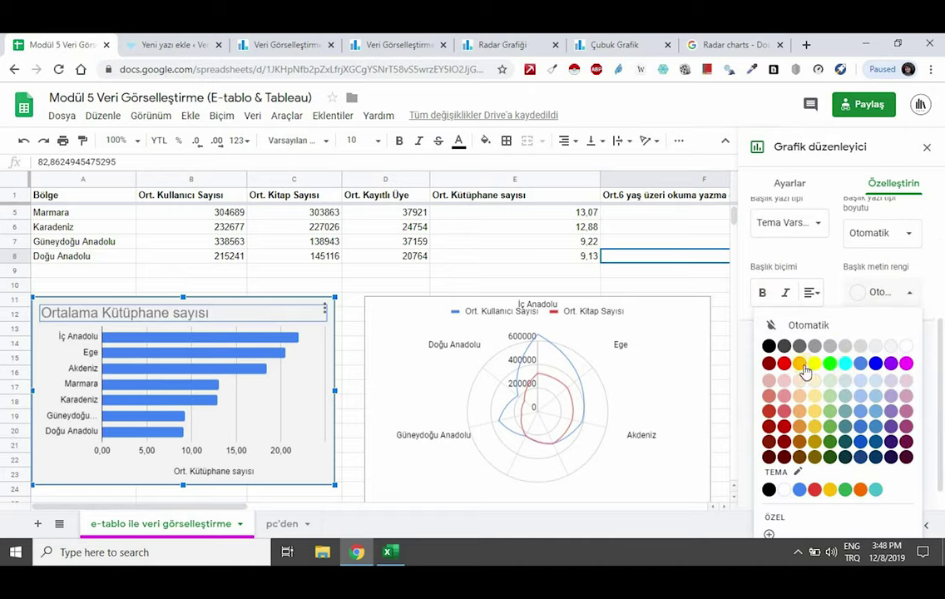
{"action": "left_click", "coordinate": [797, 366]}
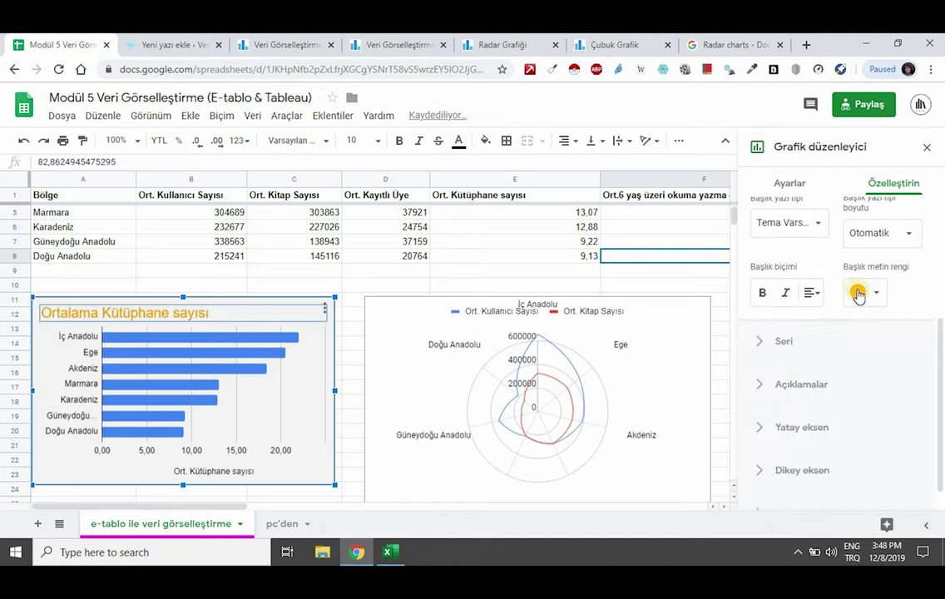
{"action": "scroll", "coordinate": [796, 305], "scroll_direction": "up", "scroll_amount": 3}
{"action": "left_click", "coordinate": [797, 304]}
{"action": "left_click", "coordinate": [798, 260]}
{"action": "left_click", "coordinate": [785, 301]}
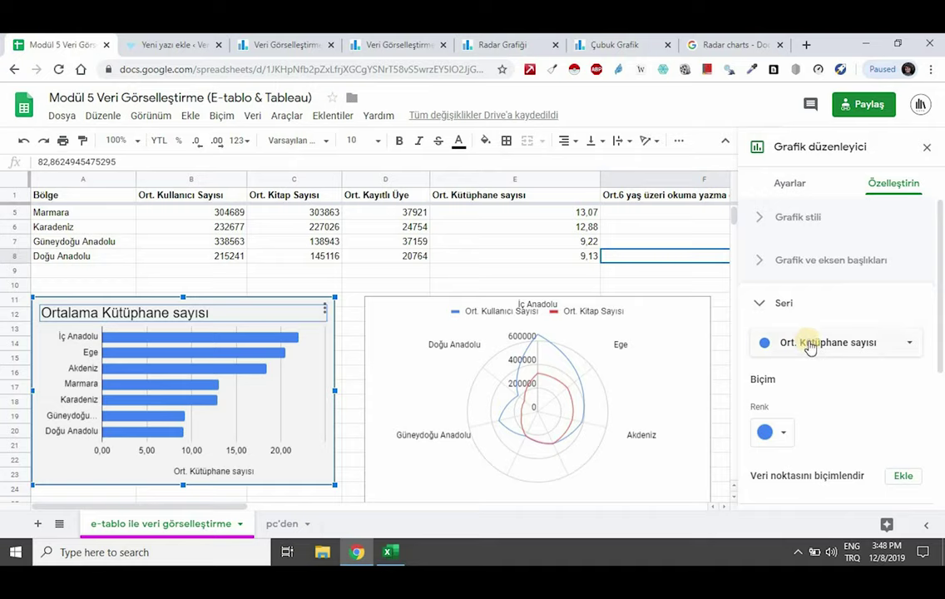
Step: Colour the library-count bars pink and show a value label on each bar
{"action": "left_click", "coordinate": [809, 346]}
{"action": "scroll", "coordinate": [815, 399], "scroll_direction": "down", "scroll_amount": 1}
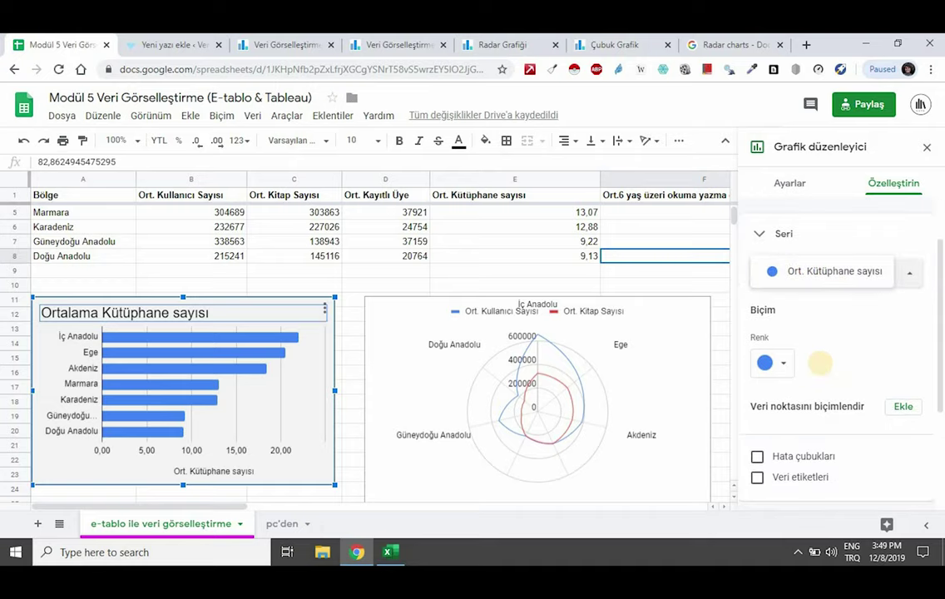
{"action": "left_click", "coordinate": [773, 363]}
{"action": "left_click", "coordinate": [803, 158]}
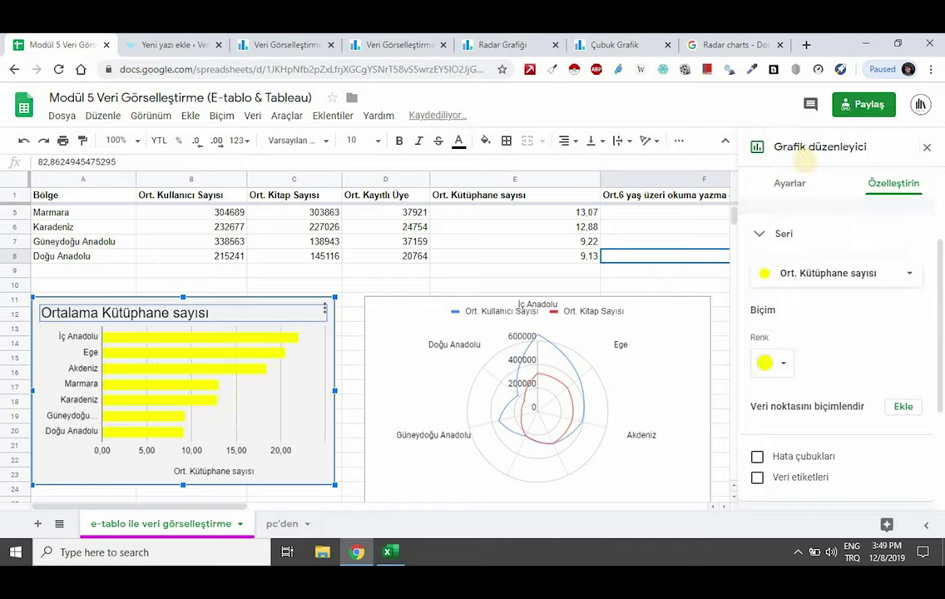
{"action": "left_click", "coordinate": [773, 364]}
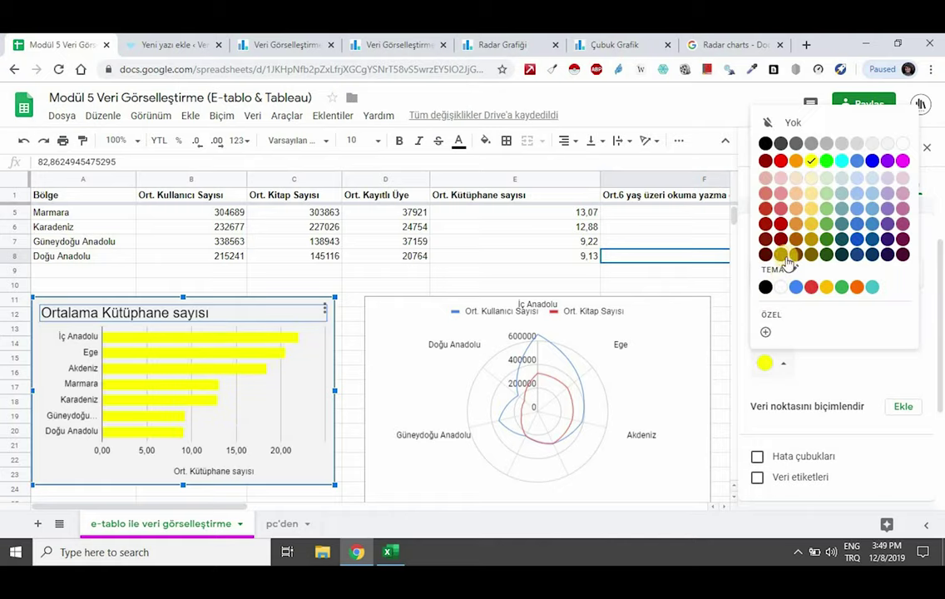
{"action": "left_click", "coordinate": [781, 202]}
{"action": "left_click", "coordinate": [780, 199]}
{"action": "left_click", "coordinate": [756, 477]}
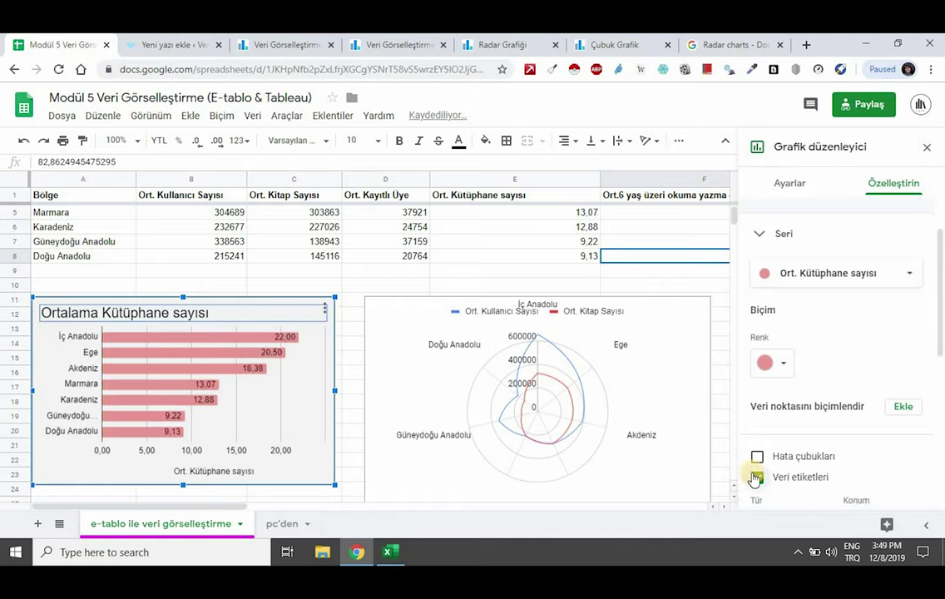
{"action": "left_click", "coordinate": [767, 241]}
Step: Review the bar chart's horizontal axis, vertical axis and gridline options
{"action": "left_click", "coordinate": [815, 391]}
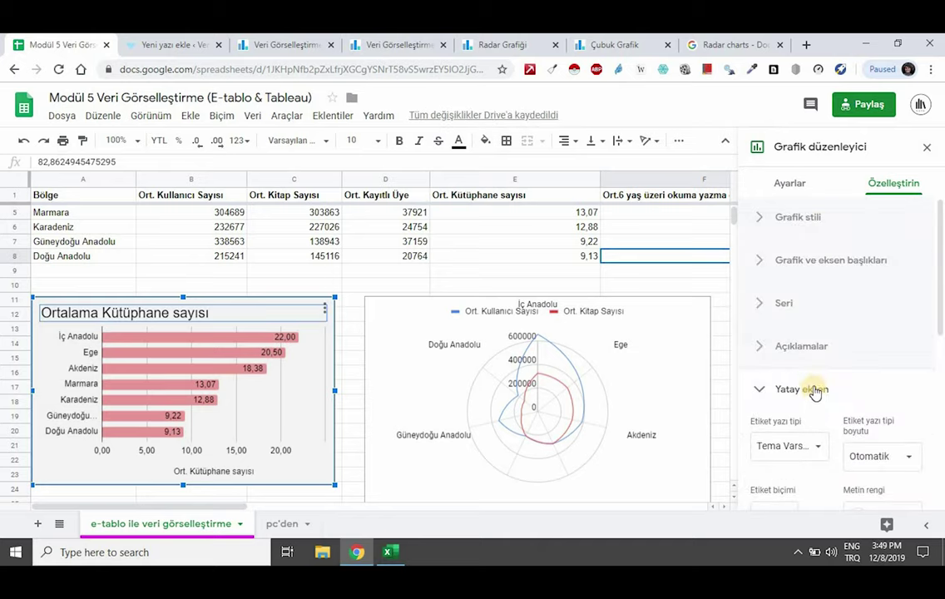
{"action": "scroll", "coordinate": [814, 390], "scroll_direction": "down", "scroll_amount": 3}
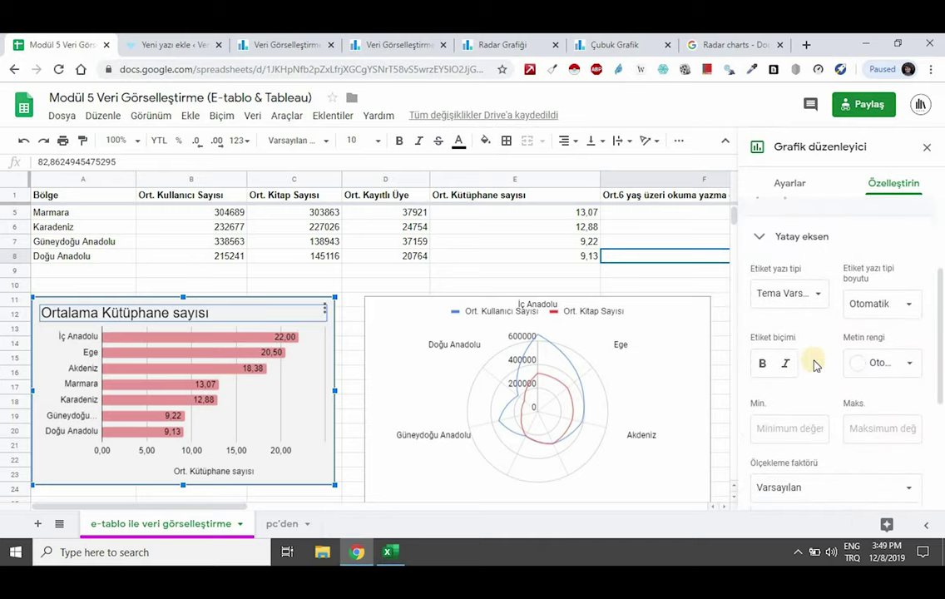
{"action": "scroll", "coordinate": [812, 468], "scroll_direction": "down", "scroll_amount": 2}
{"action": "scroll", "coordinate": [838, 469], "scroll_direction": "down", "scroll_amount": 3}
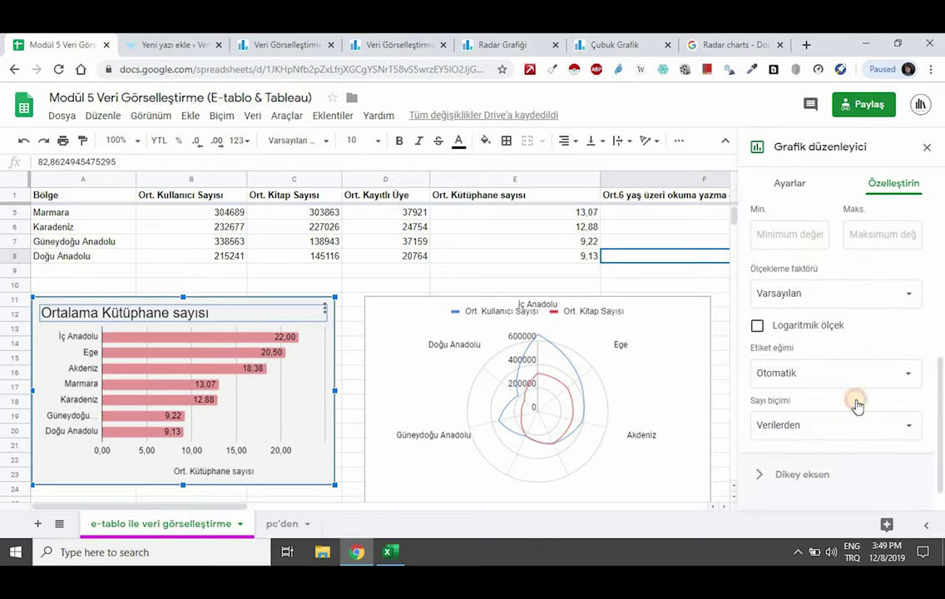
{"action": "left_click", "coordinate": [858, 472]}
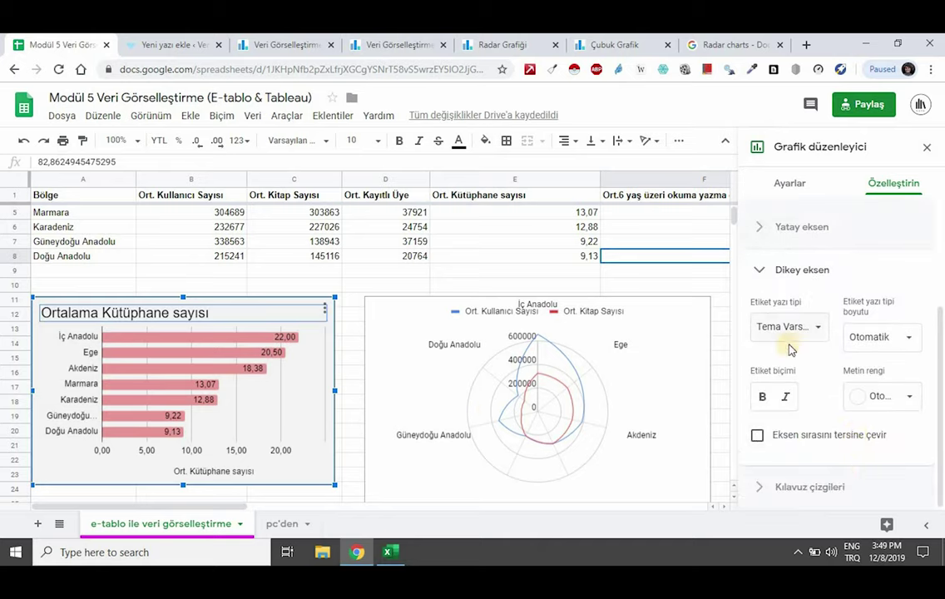
{"action": "left_click", "coordinate": [809, 486]}
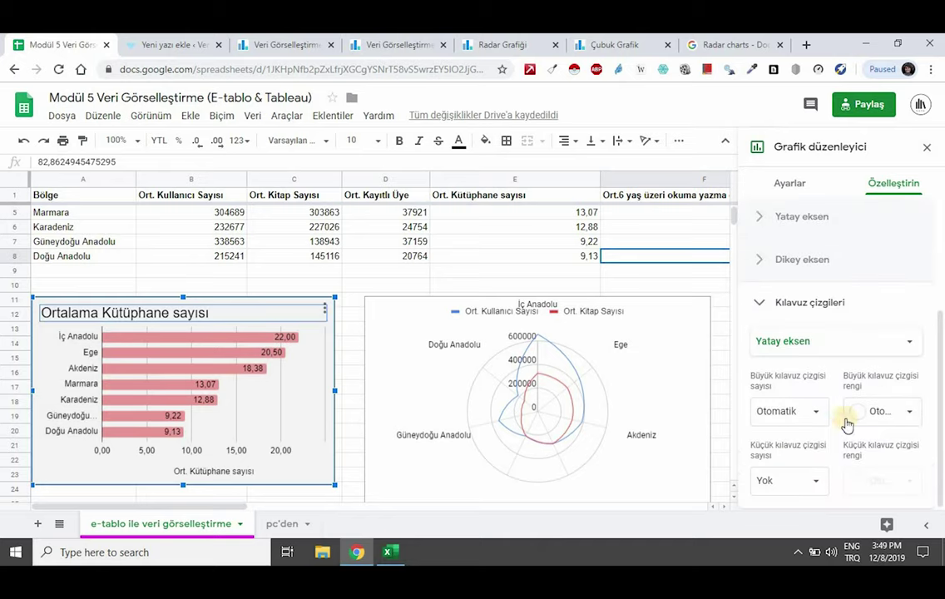
{"action": "scroll", "coordinate": [760, 291], "scroll_direction": "up", "scroll_amount": 5}
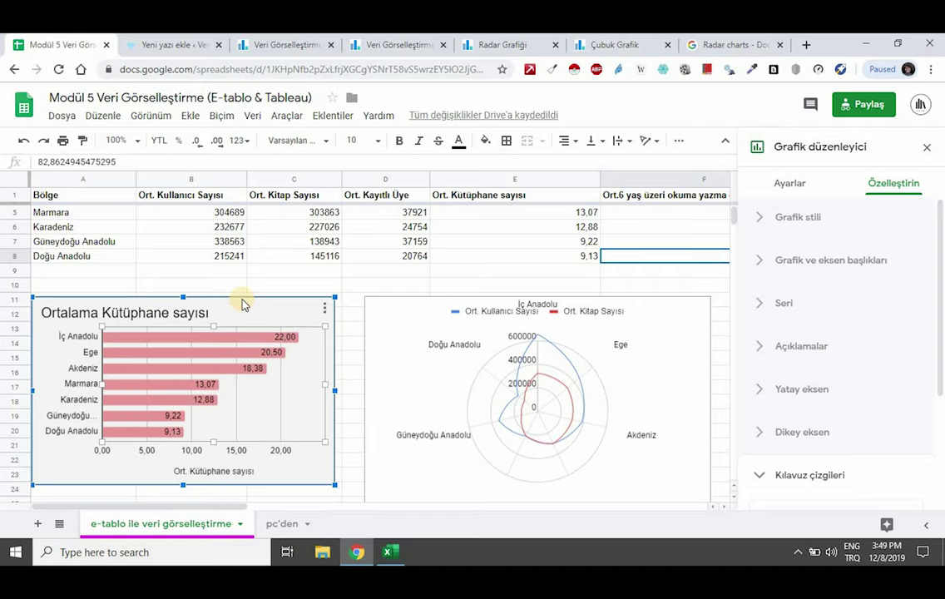
{"action": "left_click", "coordinate": [670, 362]}
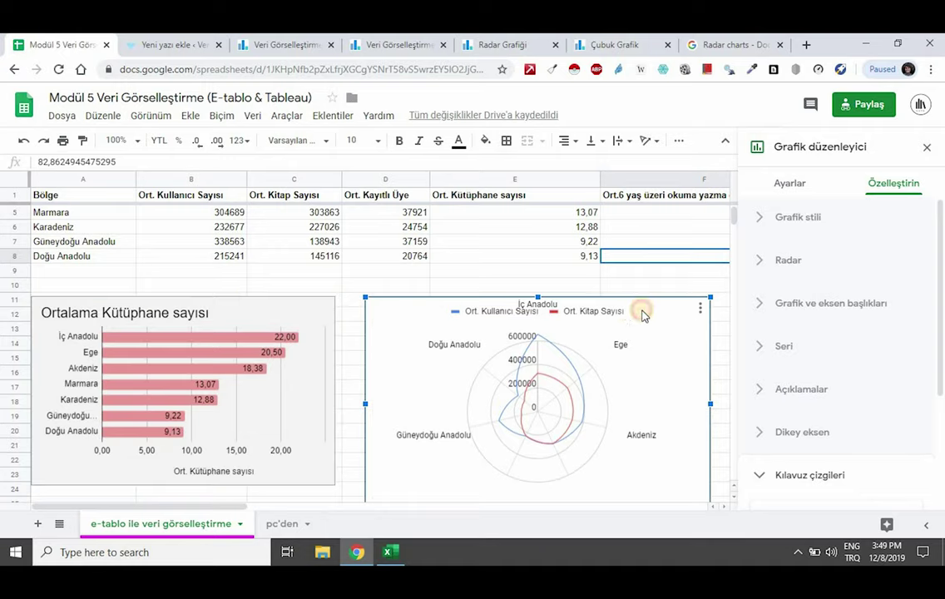
Step: Give the radar chart a light grey background and the Arial font
{"action": "left_click", "coordinate": [773, 188]}
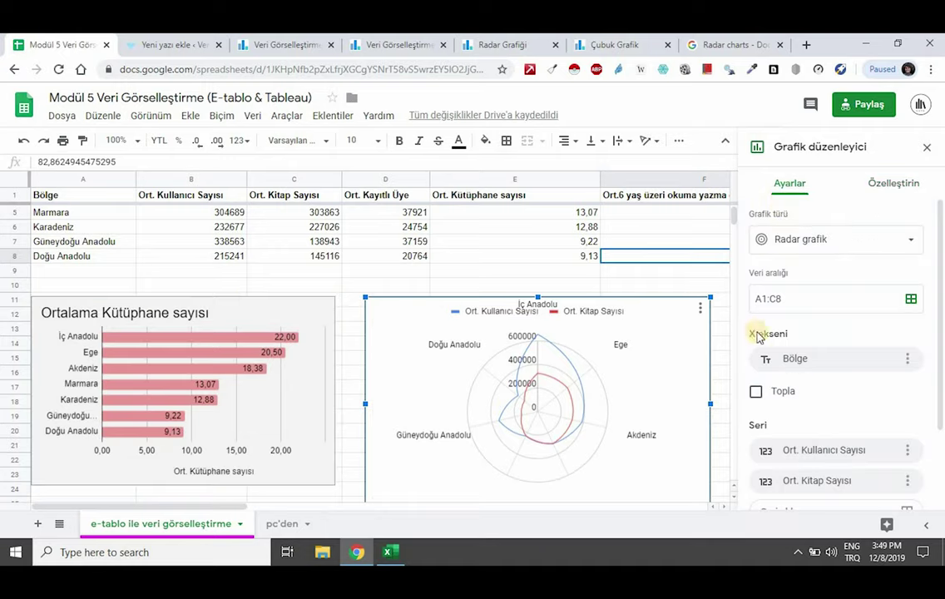
{"action": "left_click", "coordinate": [896, 183]}
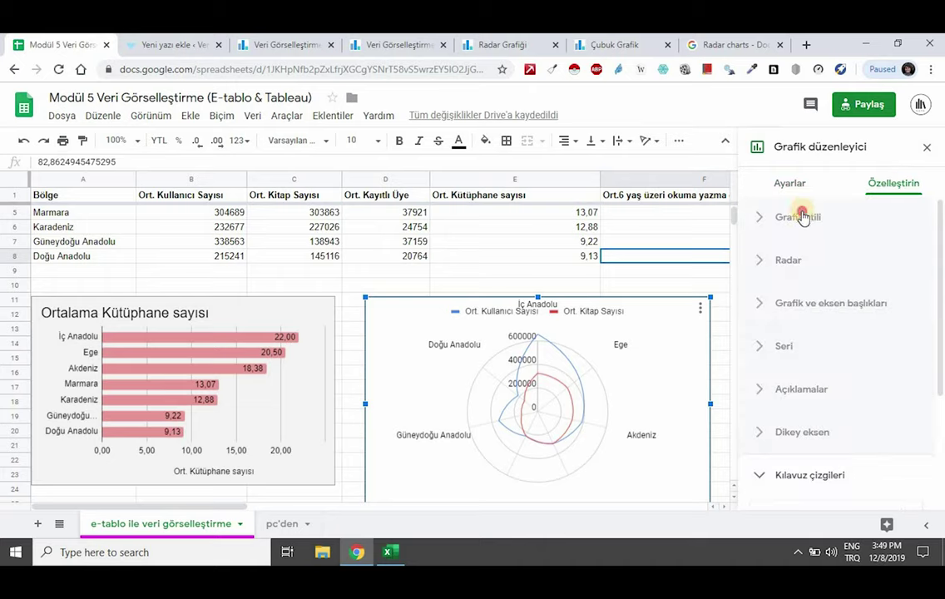
{"action": "left_click", "coordinate": [801, 216]}
{"action": "left_click", "coordinate": [772, 274]}
{"action": "left_click", "coordinate": [886, 329]}
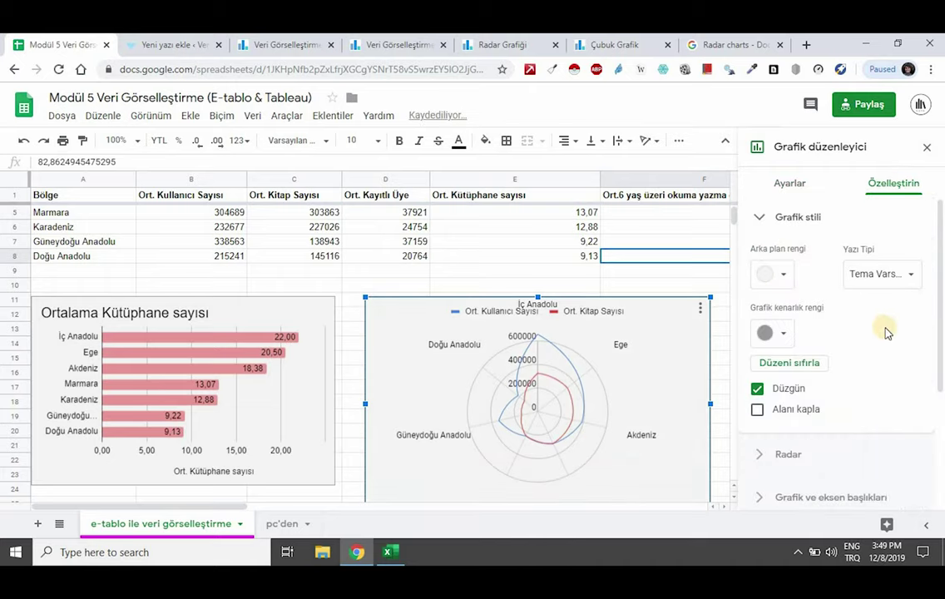
{"action": "left_click", "coordinate": [869, 276]}
{"action": "left_click", "coordinate": [889, 329]}
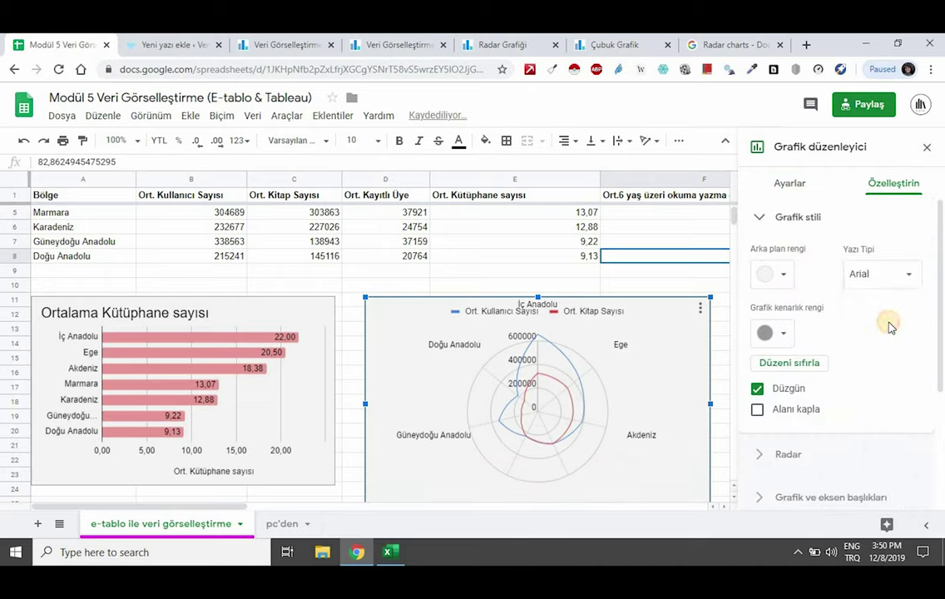
Step: Title the radar chart 'Bölgelere Göre Halk Kütüphanelerinde Ortaklalama Kitap, Kullanıcı ve Kayıtlı Üye Sayısı'
{"action": "left_click", "coordinate": [795, 218]}
{"action": "left_click", "coordinate": [832, 303]}
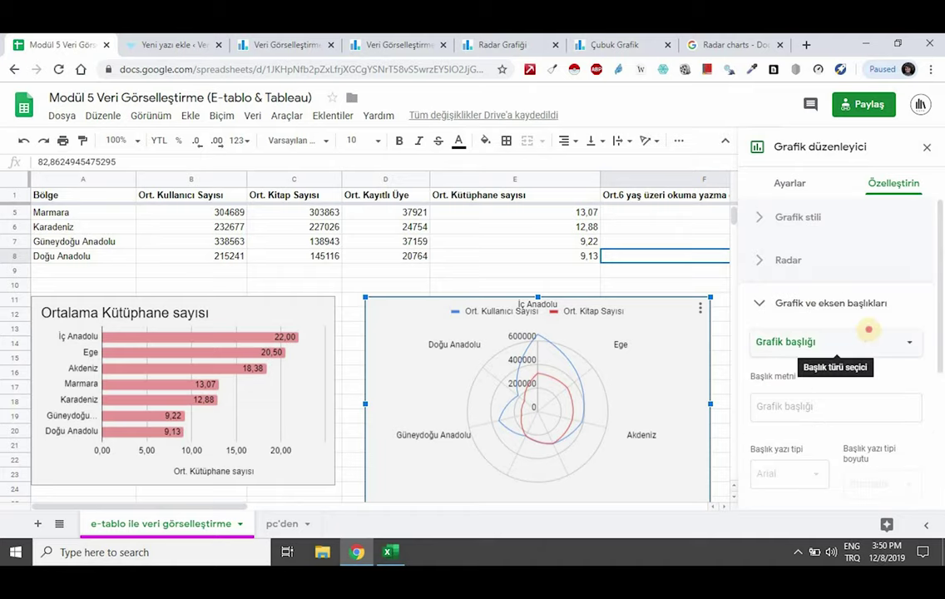
{"action": "left_click", "coordinate": [862, 342]}
{"action": "left_click", "coordinate": [761, 341]}
{"action": "left_click", "coordinate": [765, 407]}
{"action": "type", "text": "Bölgelere Göre Halk Kütüphanelerinde"}
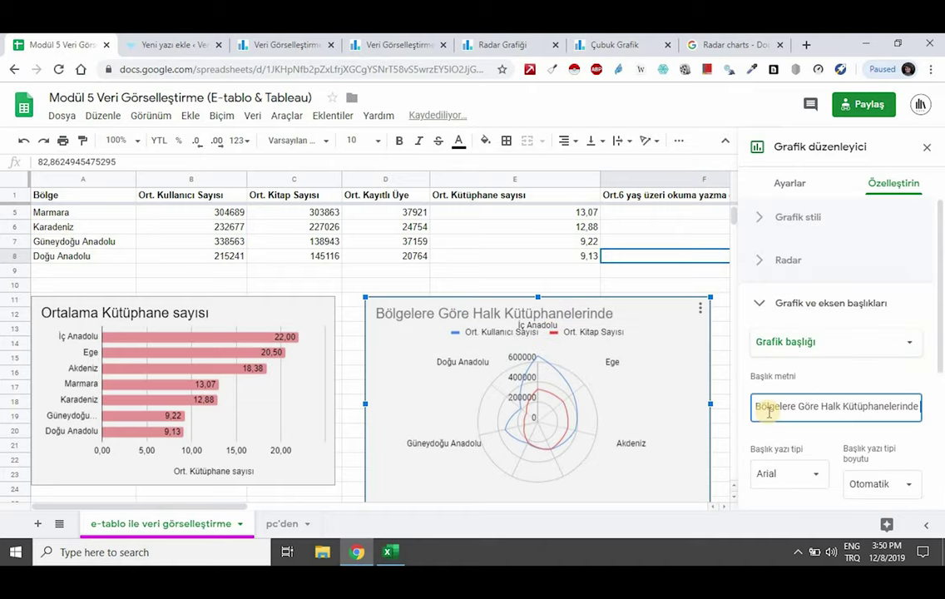
{"action": "type", "text": " Or"}
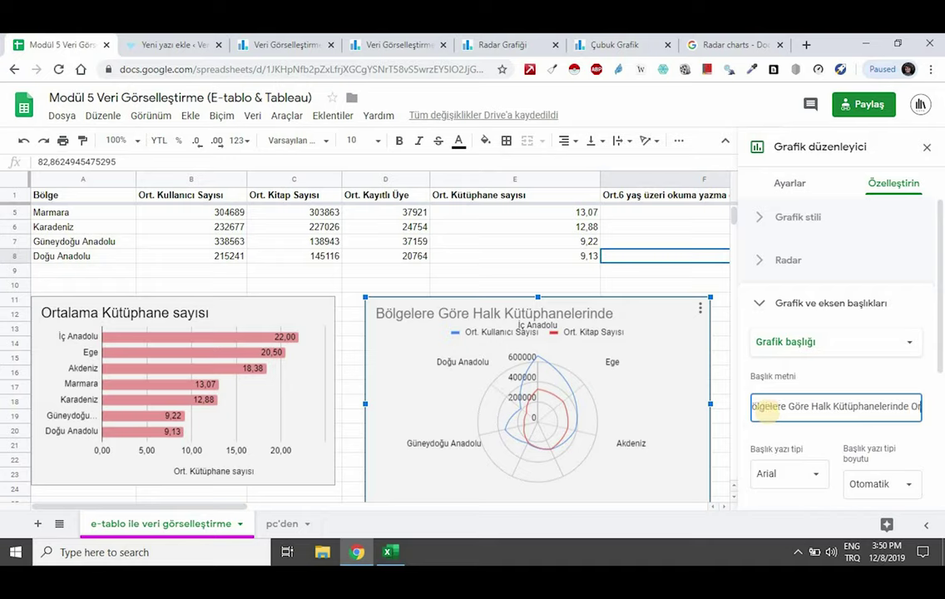
{"action": "type", "text": "taklalama Kitap, Kullanıc"}
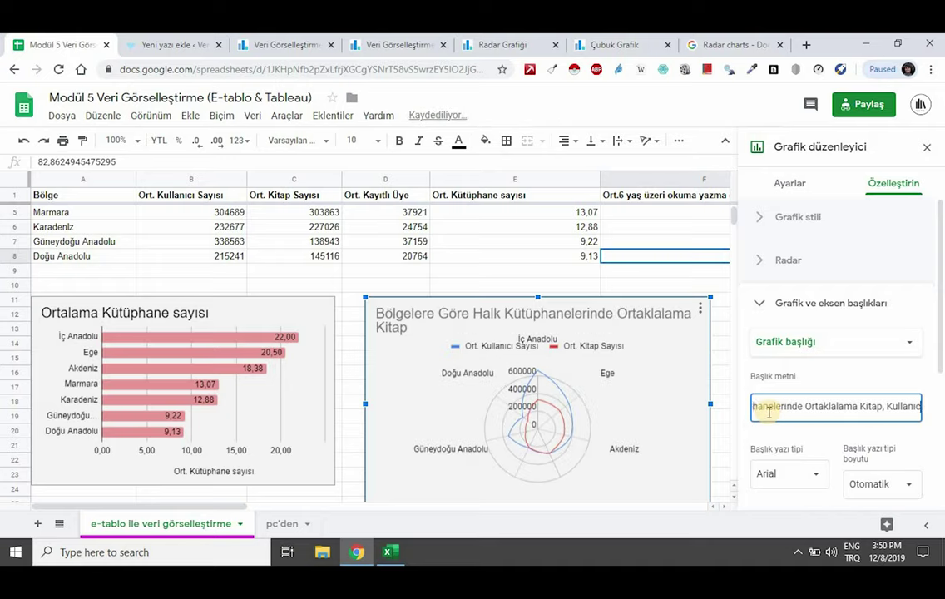
{"action": "type", "text": "ı ve Kayıtlı Üye Sayısı"}
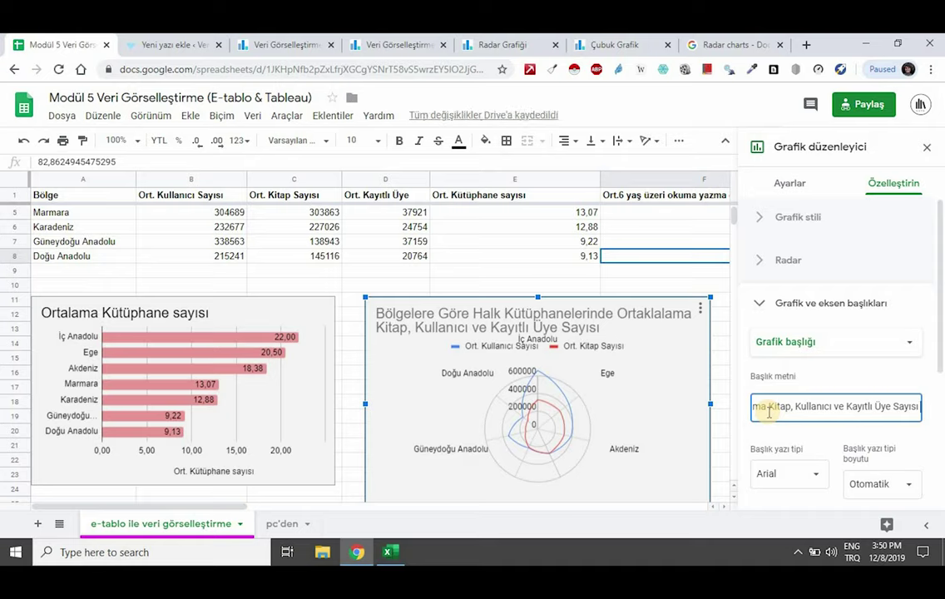
Step: Add the subtitle 'Tük Kitap ve Kütühane İstatistikleri 2018' to the radar chart
{"action": "left_click", "coordinate": [831, 342]}
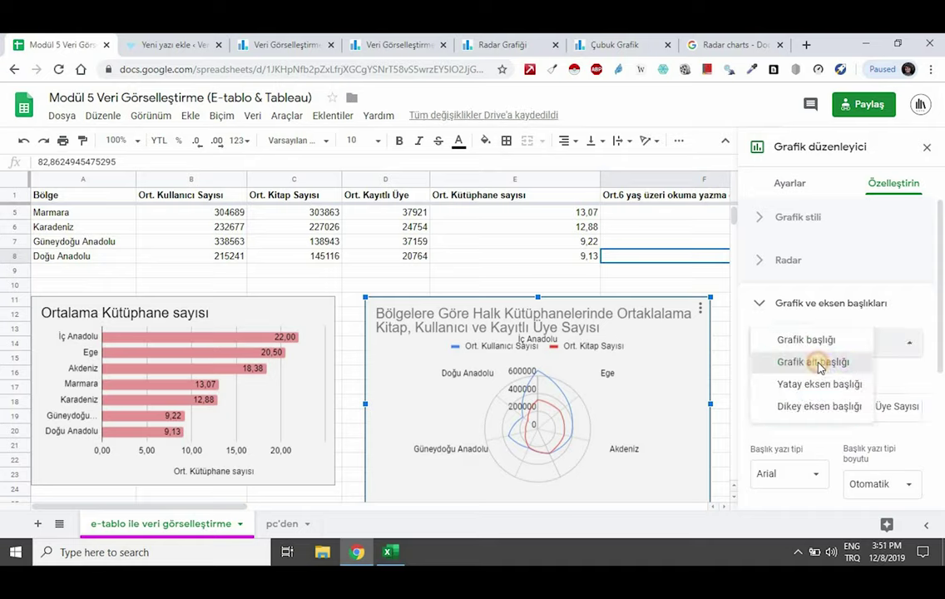
{"action": "left_click", "coordinate": [819, 361]}
{"action": "left_click", "coordinate": [786, 402]}
{"action": "type", "text": "Tük Ki"}
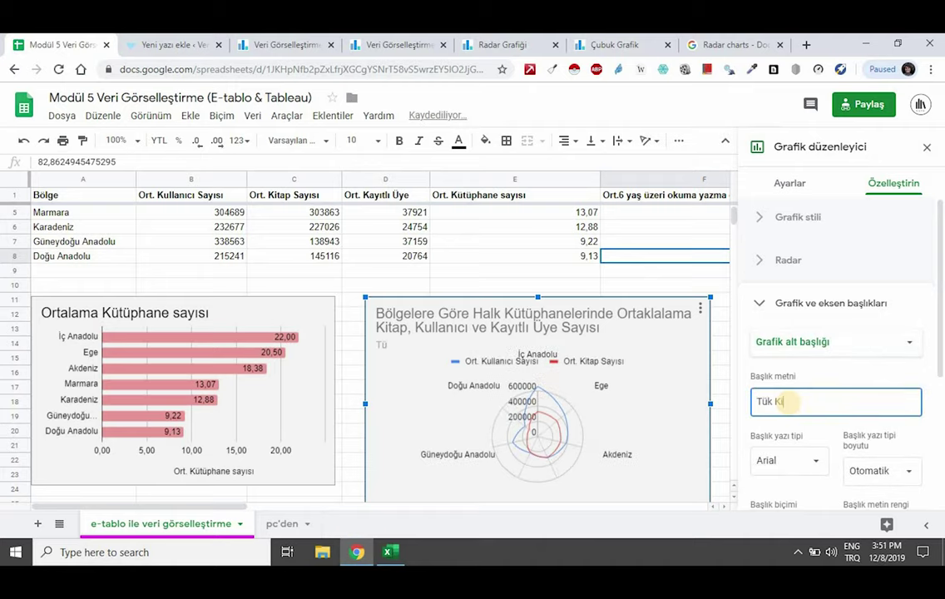
{"action": "type", "text": "tap ve Kütühane İstatistikleri"}
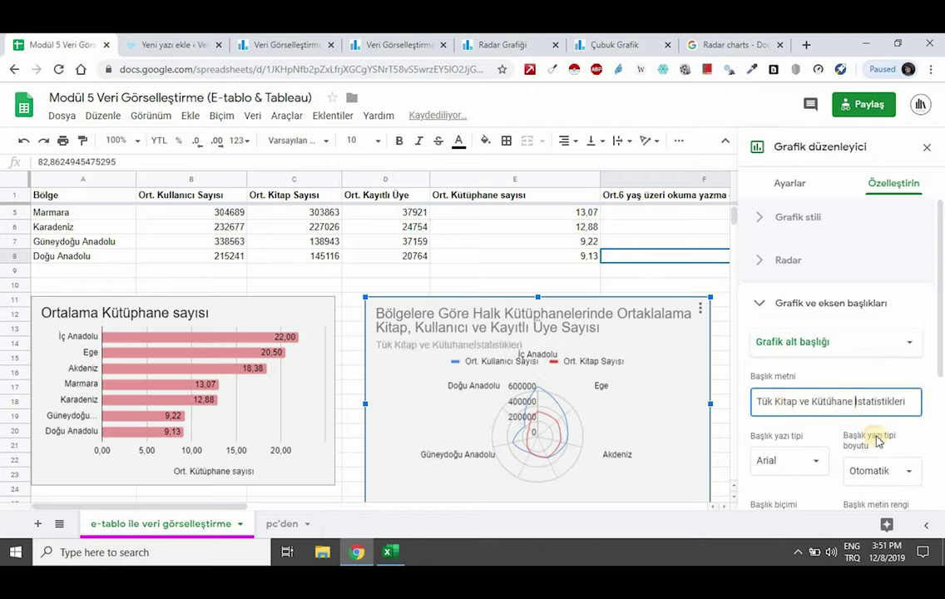
{"action": "type", "text": " 2018"}
{"action": "left_click", "coordinate": [597, 326]}
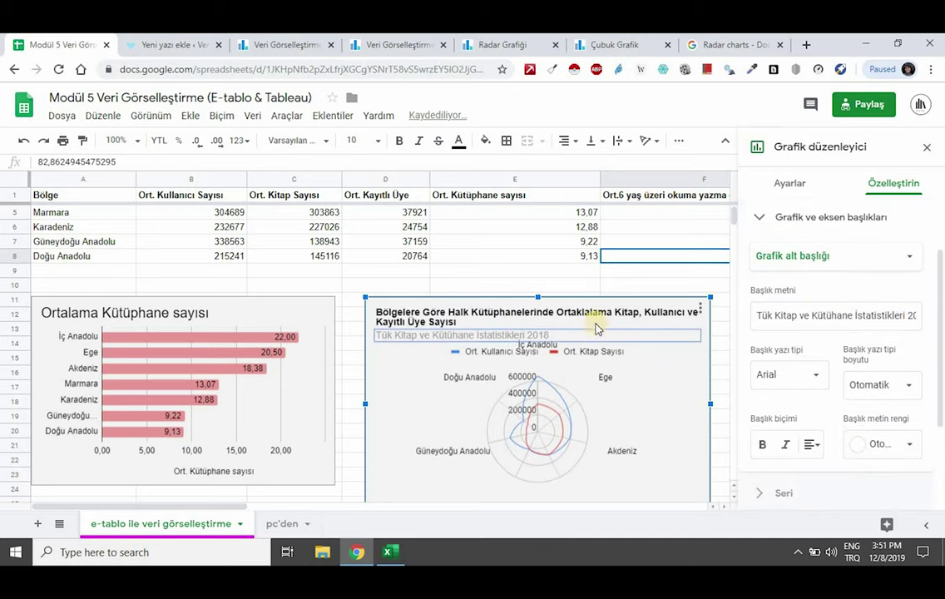
Step: Format the subtitle as bold, black, Arial, size 10
{"action": "left_click", "coordinate": [760, 450]}
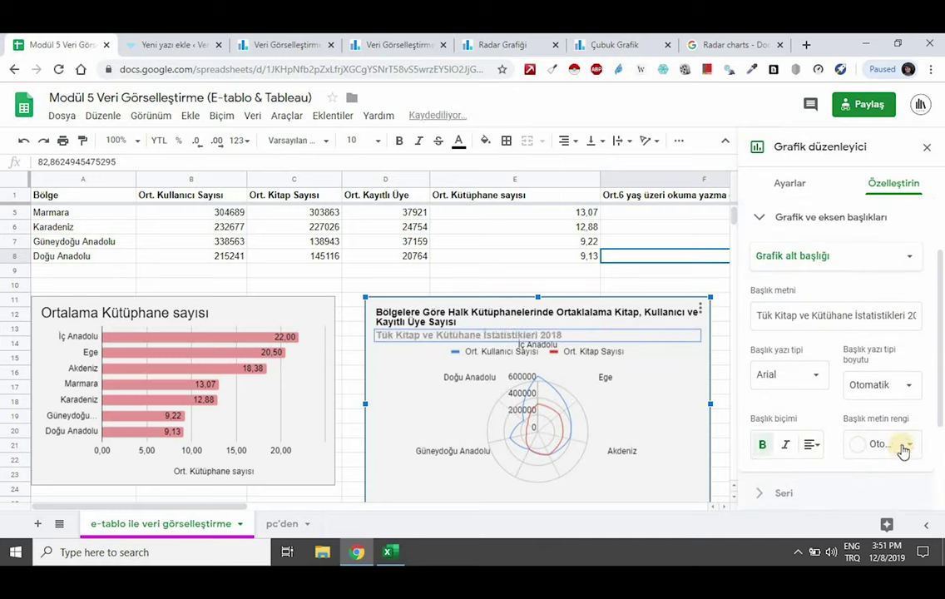
{"action": "left_click", "coordinate": [902, 444]}
{"action": "left_click", "coordinate": [775, 229]}
{"action": "left_click", "coordinate": [785, 374]}
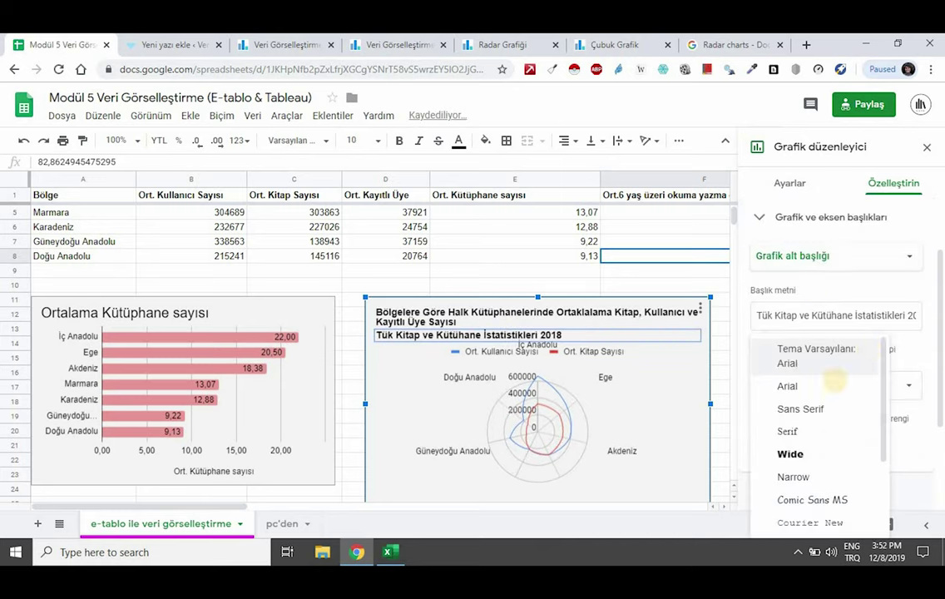
{"action": "left_click", "coordinate": [798, 386]}
{"action": "left_click", "coordinate": [881, 384]}
{"action": "left_click", "coordinate": [869, 306]}
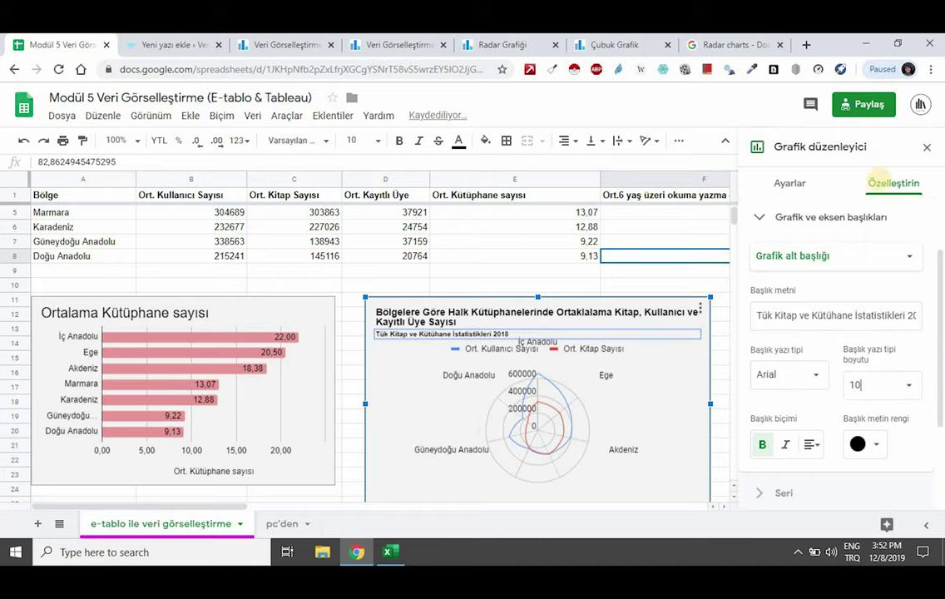
{"action": "scroll", "coordinate": [831, 333], "scroll_direction": "down", "scroll_amount": 5}
{"action": "left_click", "coordinate": [805, 303]}
Step: Move the radar chart's legend to the right and enlarge the chart
{"action": "left_click", "coordinate": [800, 216]}
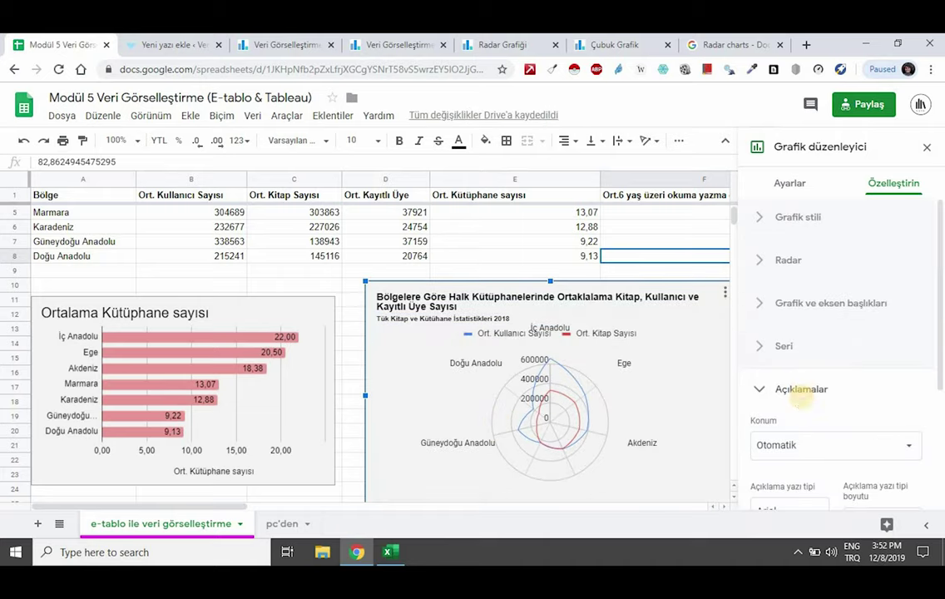
{"action": "scroll", "coordinate": [819, 416], "scroll_direction": "down", "scroll_amount": 3}
{"action": "left_click", "coordinate": [774, 258]}
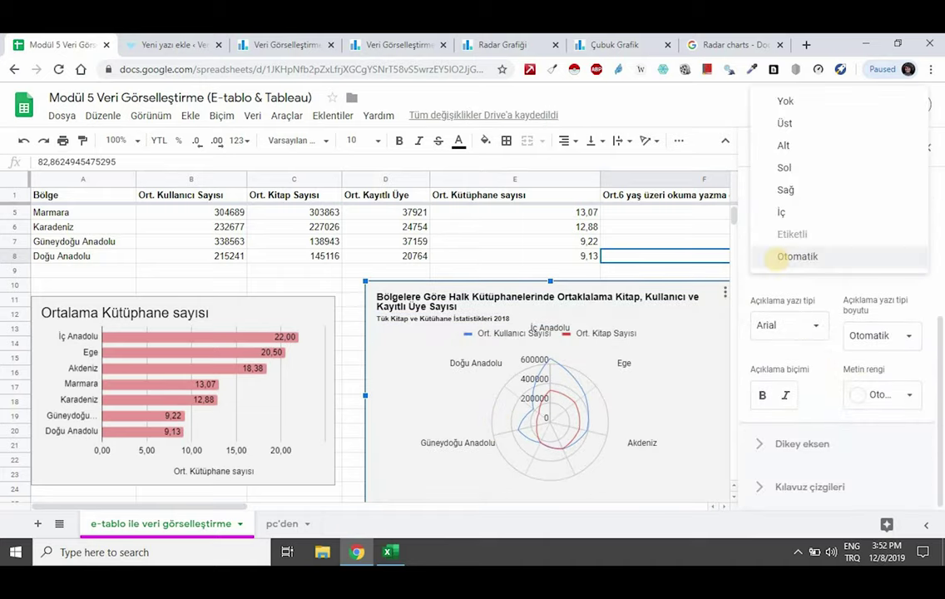
{"action": "left_click", "coordinate": [785, 190]}
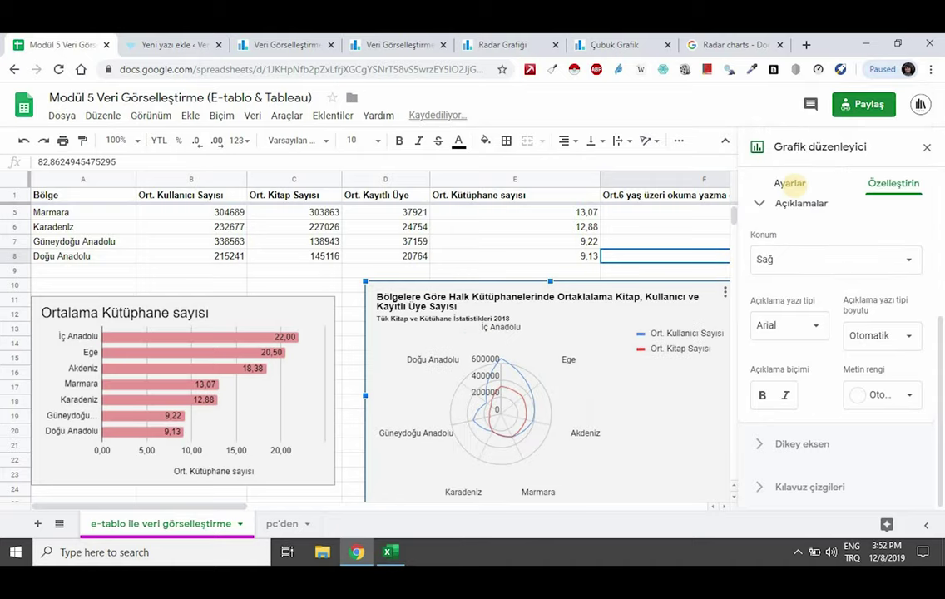
{"action": "key", "text": "Escape"}
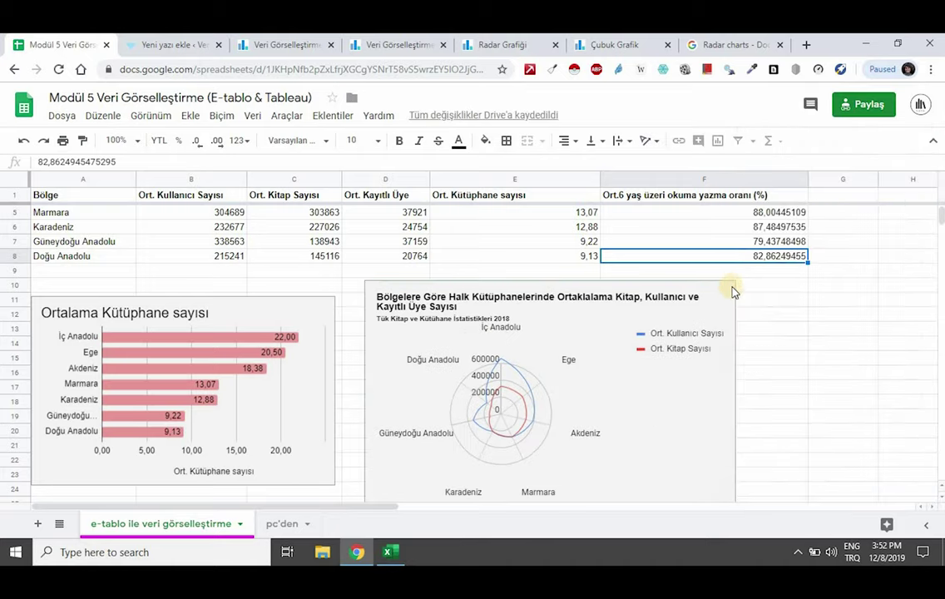
{"action": "left_click", "coordinate": [728, 288]}
{"action": "left_click_drag", "start_coordinate": [734, 281], "coordinate": [771, 259]}
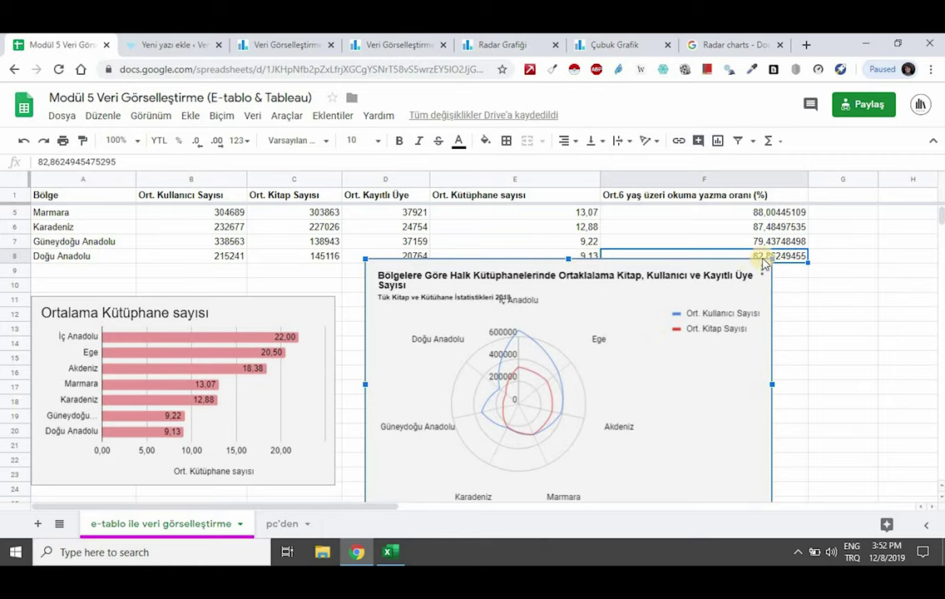
Step: Shrink the radar chart by its corner handle to sit beside the bar chart, then open the bar chart's ⋮ menu
{"action": "left_click_drag", "start_coordinate": [773, 257], "coordinate": [723, 319]}
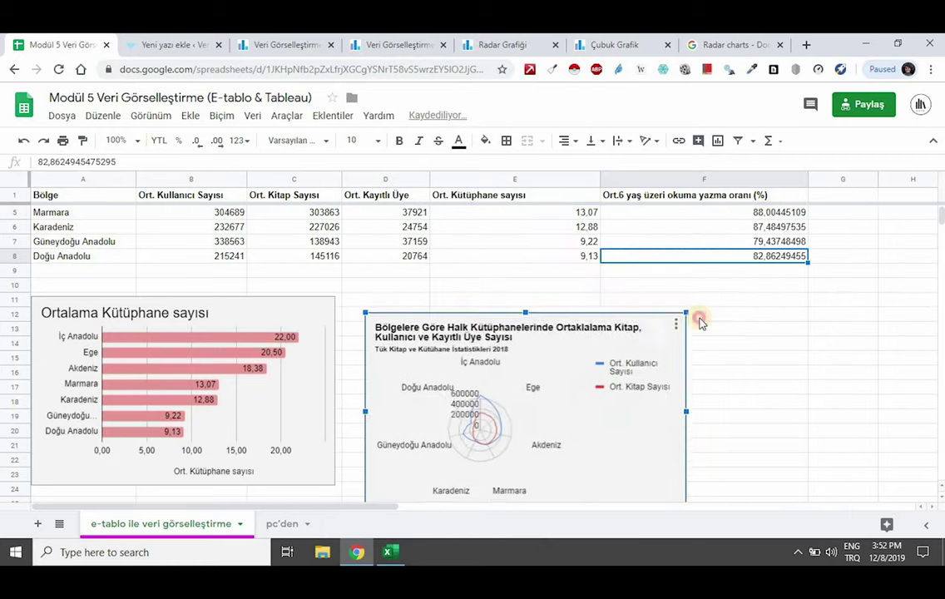
{"action": "scroll", "coordinate": [499, 374], "scroll_direction": "down", "scroll_amount": 1}
{"action": "left_click", "coordinate": [316, 396]}
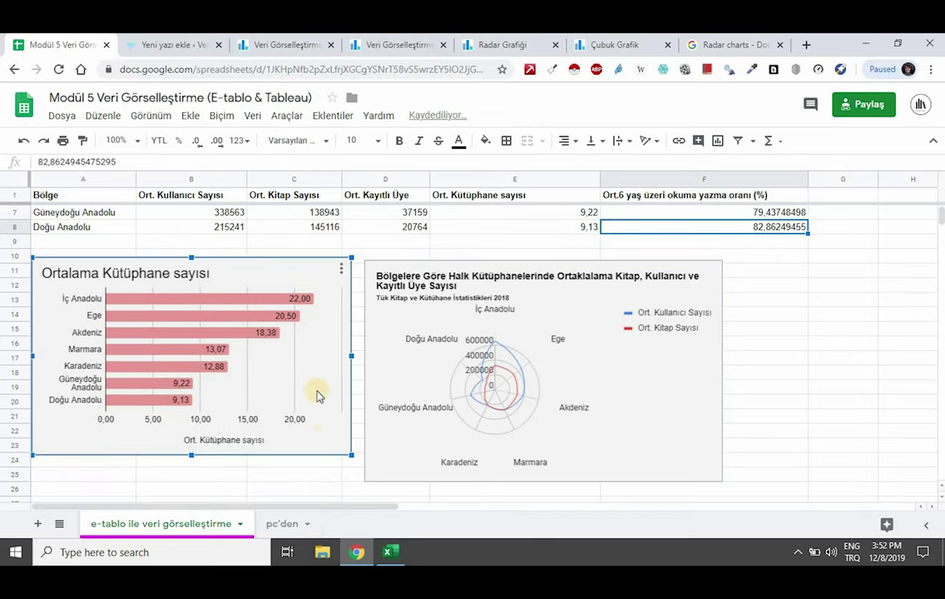
{"action": "left_click", "coordinate": [636, 371]}
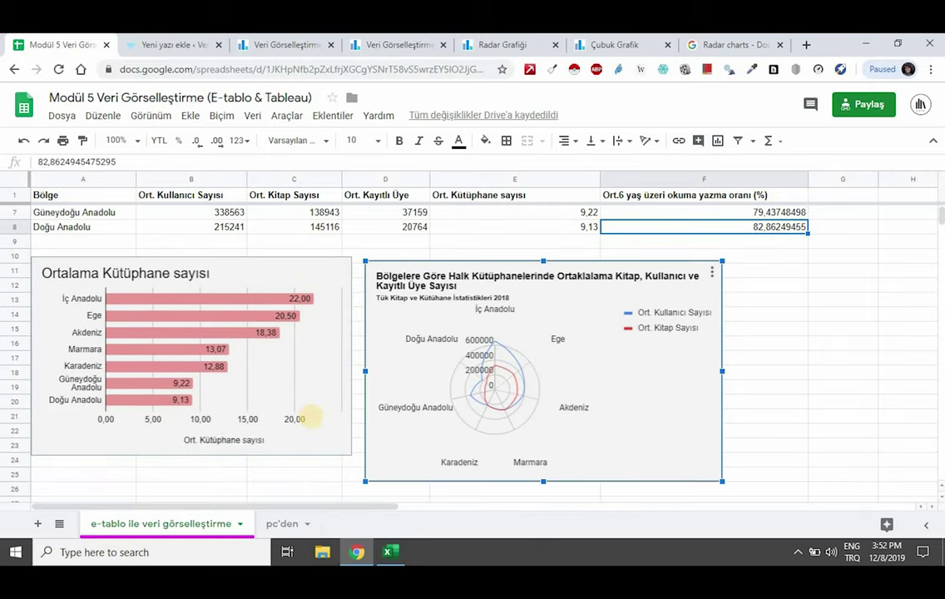
{"action": "left_click", "coordinate": [318, 294]}
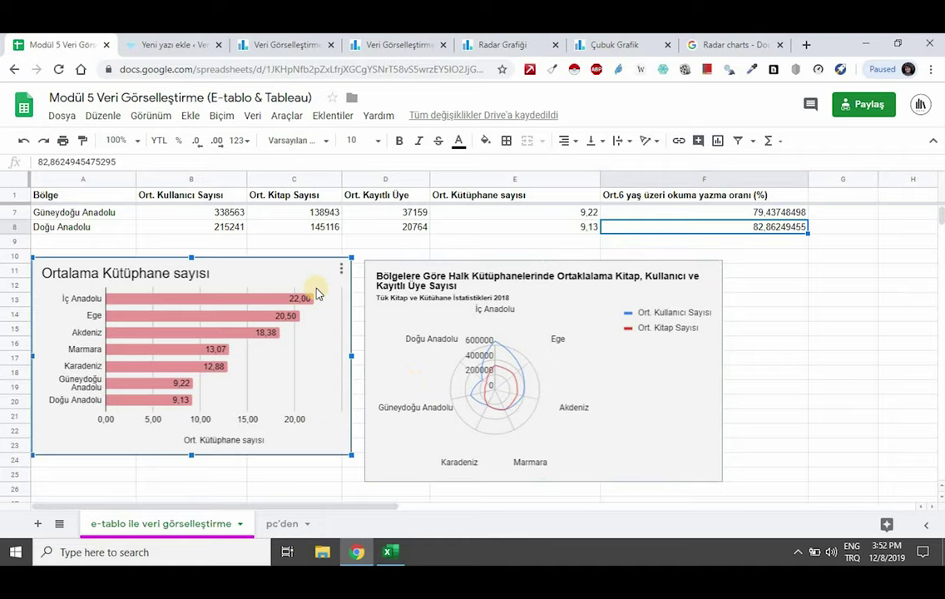
{"action": "left_click", "coordinate": [341, 268]}
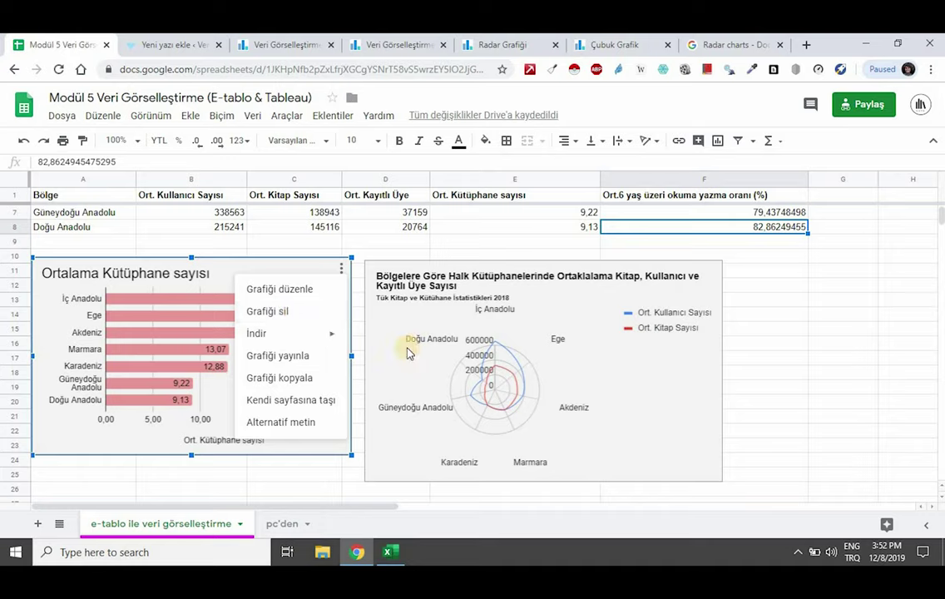
Step: Download the bar chart as a PNG image from its options menu
{"action": "mouse_move", "coordinate": [299, 334]}
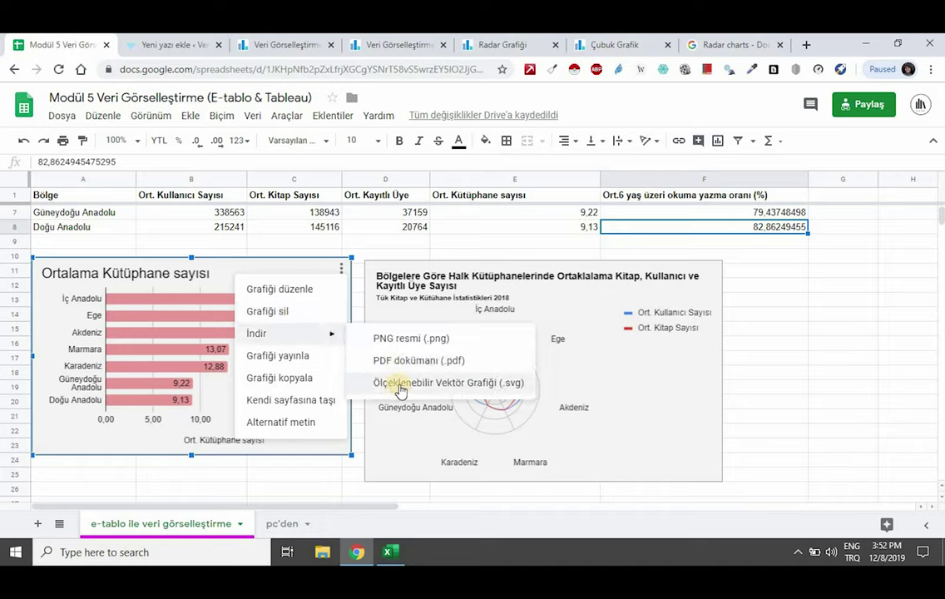
{"action": "left_click", "coordinate": [678, 366]}
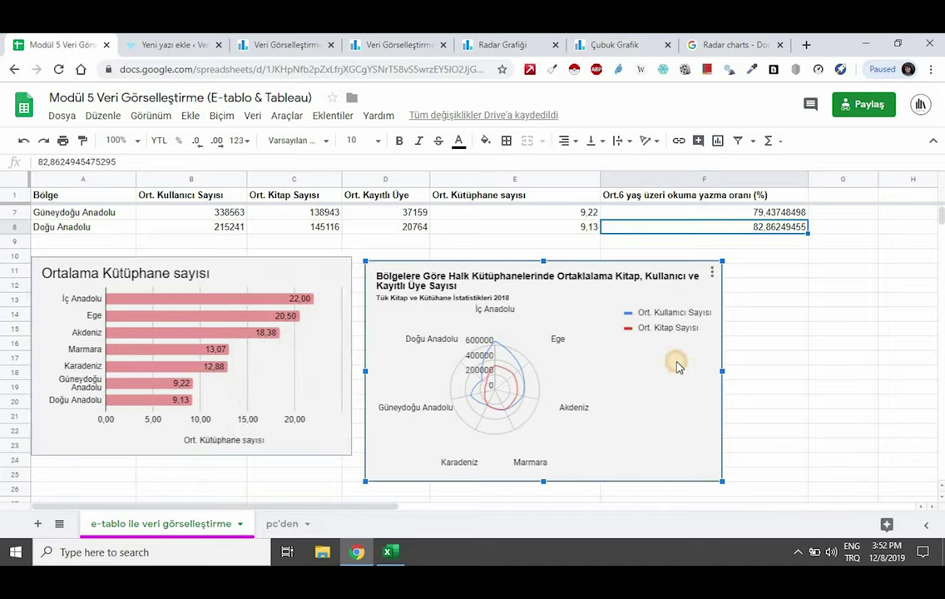
{"action": "left_click", "coordinate": [325, 286]}
{"action": "left_click", "coordinate": [341, 268]}
{"action": "mouse_move", "coordinate": [292, 333]}
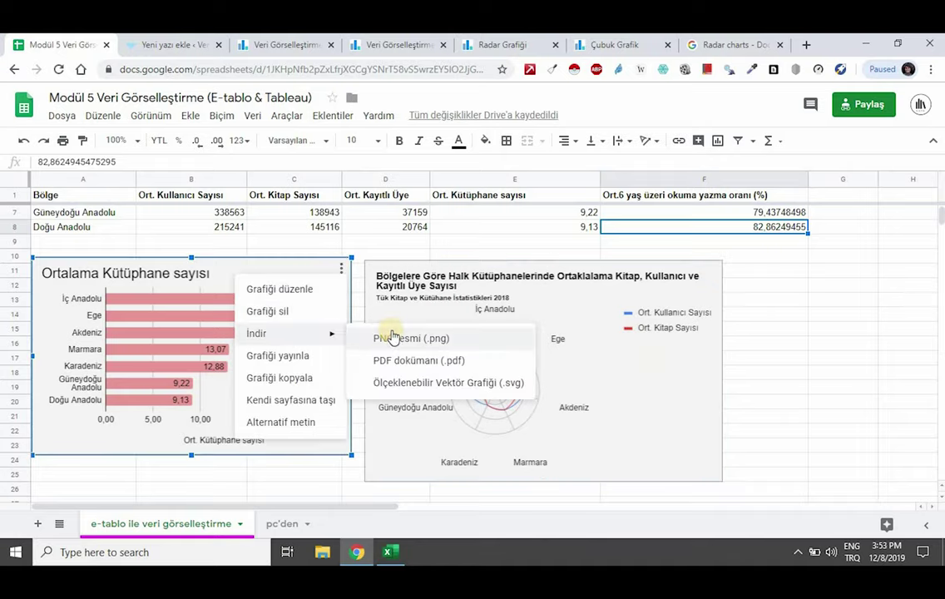
{"action": "left_click", "coordinate": [393, 341]}
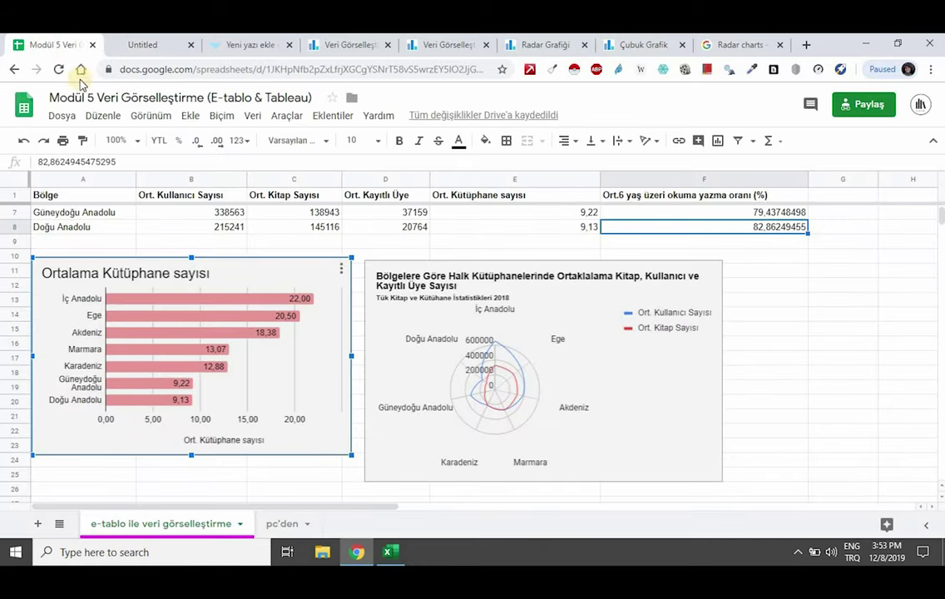
Step: Publish the Ortalama Kütüphane sayısı chart to the web and select its iframe embed code
{"action": "left_click", "coordinate": [341, 267]}
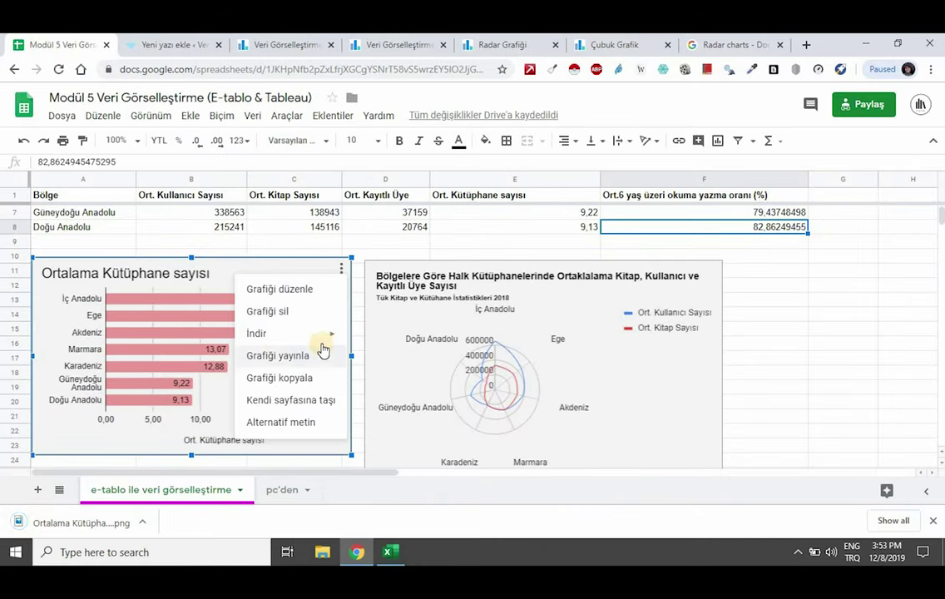
{"action": "left_click", "coordinate": [280, 356]}
{"action": "left_click", "coordinate": [331, 297]}
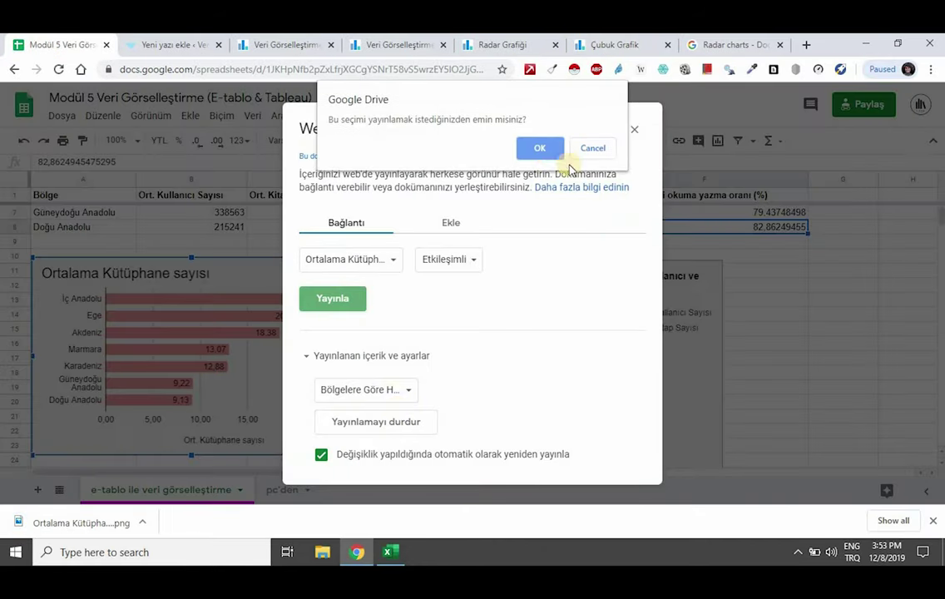
{"action": "left_click", "coordinate": [527, 147]}
{"action": "left_click", "coordinate": [451, 231]}
{"action": "left_click", "coordinate": [491, 295]}
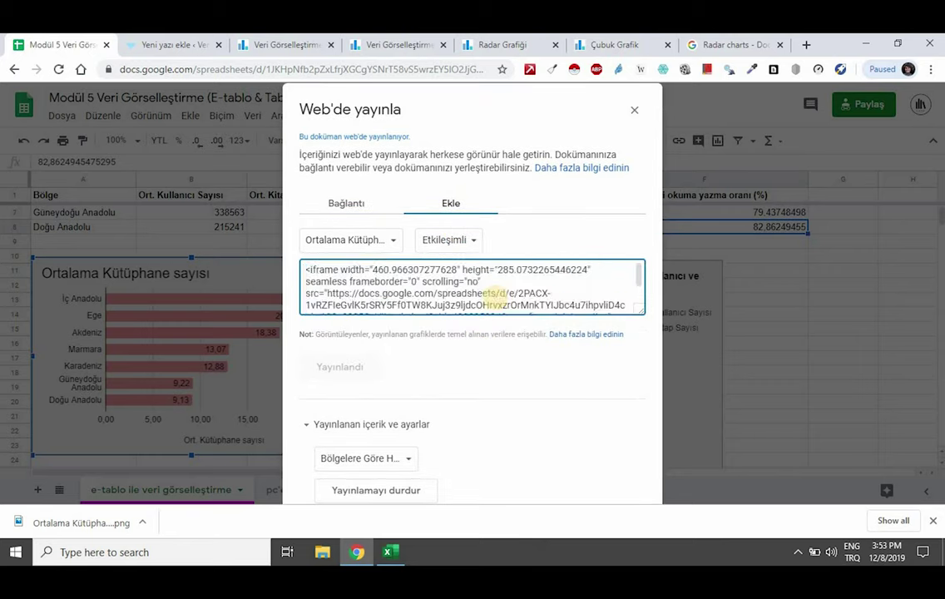
{"action": "key", "text": "ctrl+Tab"}
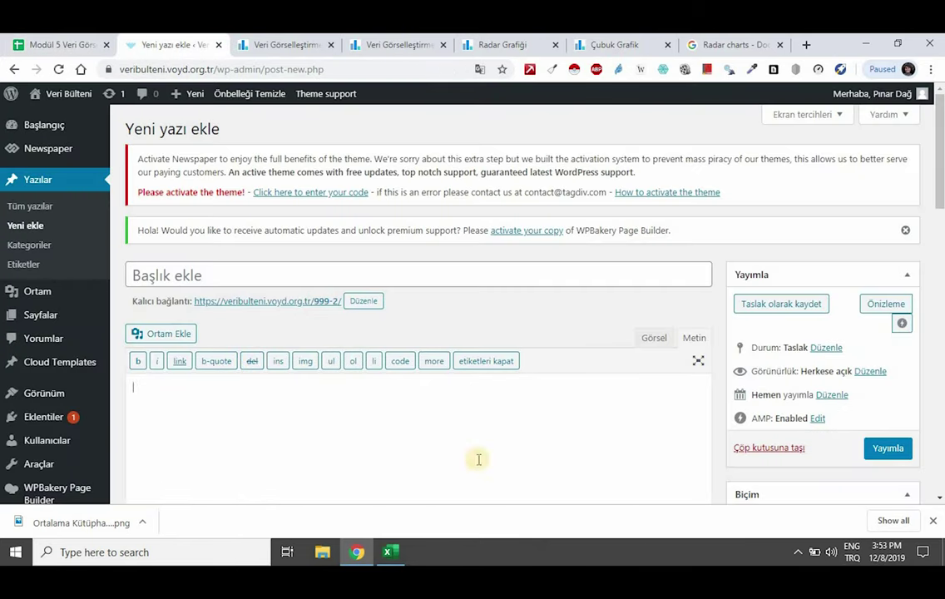
Step: Paste the bar chart's iframe embed code into the post body and switch to the visual view
{"action": "left_click", "coordinate": [161, 424]}
{"action": "key", "text": "ctrl+v"}
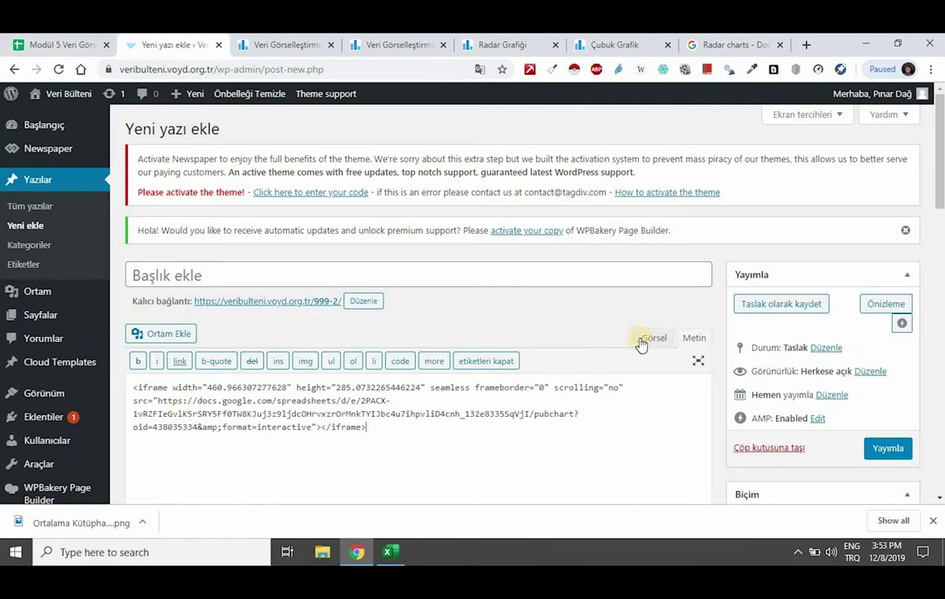
{"action": "left_click", "coordinate": [642, 340]}
Step: Preview the post showing the library chart, then go back to the spreadsheet
{"action": "scroll", "coordinate": [579, 366], "scroll_direction": "down", "scroll_amount": 3}
{"action": "scroll", "coordinate": [723, 320], "scroll_direction": "up", "scroll_amount": 1}
{"action": "left_click", "coordinate": [883, 194]}
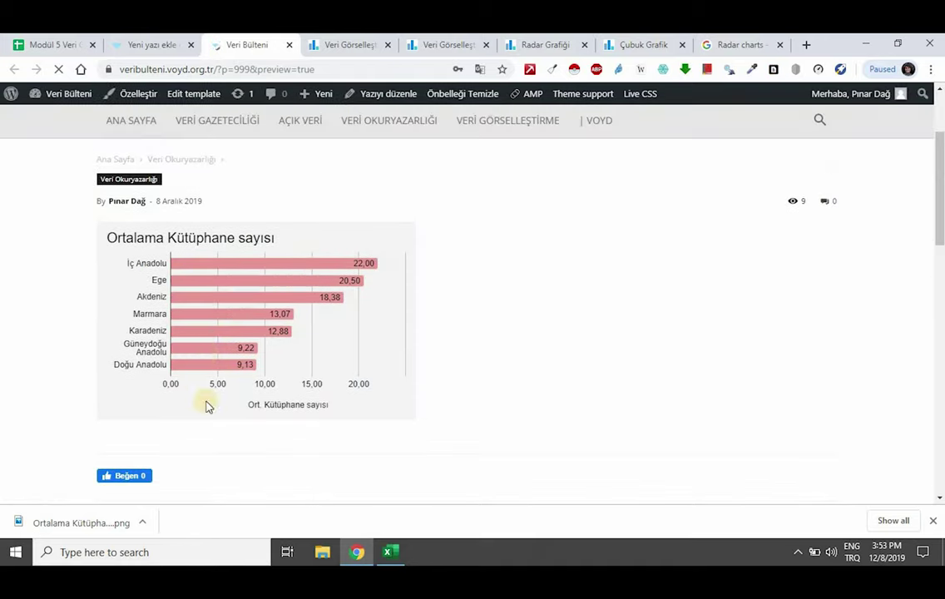
{"action": "left_click", "coordinate": [135, 47]}
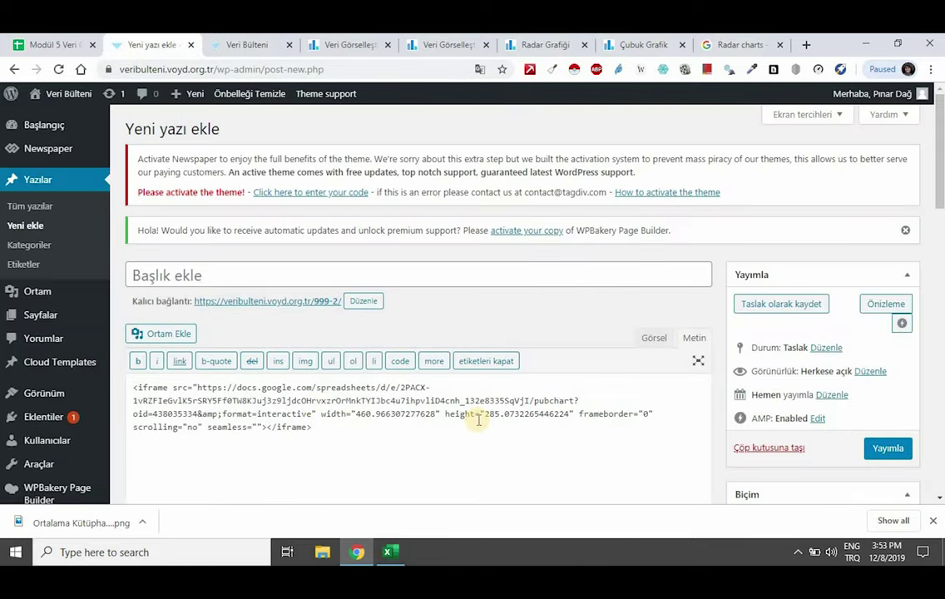
{"action": "key", "text": "ctrl+Page_Up"}
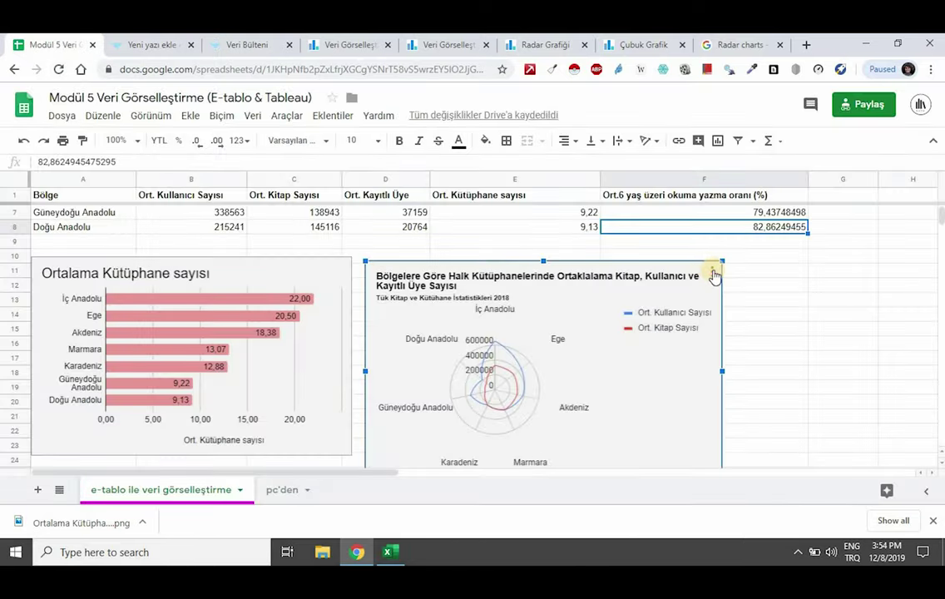
Step: Publish the radar chart to the web and get its embed code
{"action": "left_click", "coordinate": [714, 276]}
{"action": "left_click", "coordinate": [766, 345]}
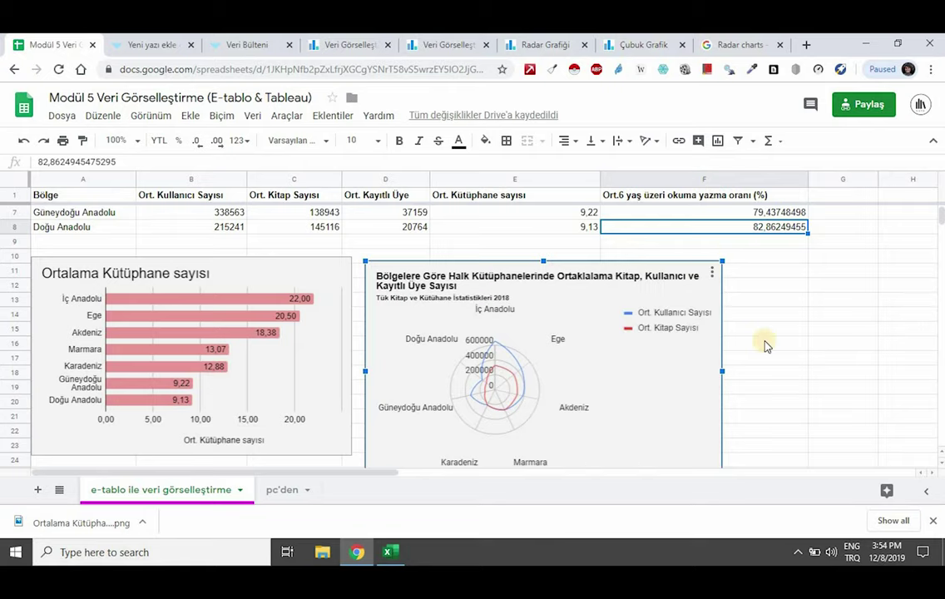
{"action": "left_click", "coordinate": [408, 220]}
{"action": "left_click", "coordinate": [348, 298]}
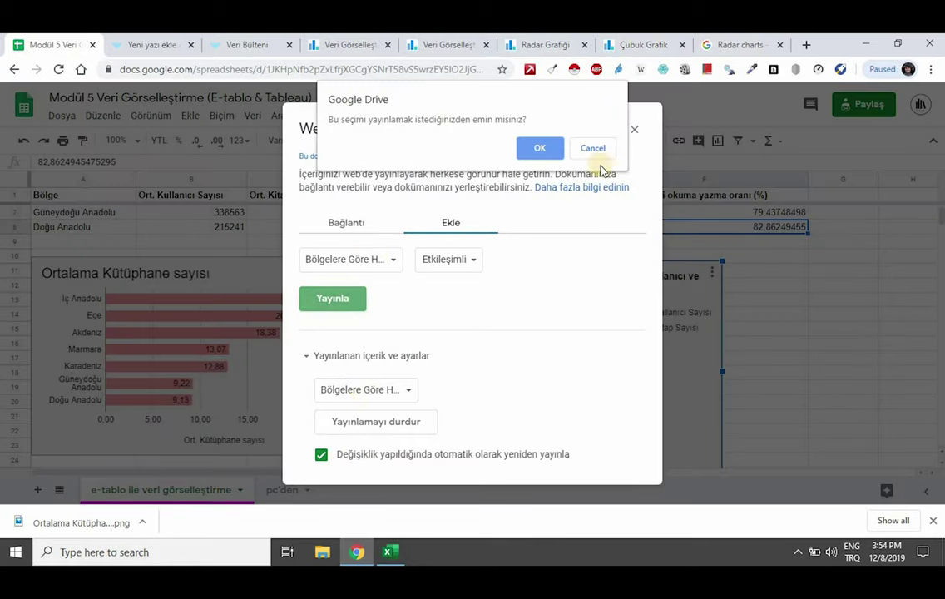
{"action": "left_click", "coordinate": [539, 148]}
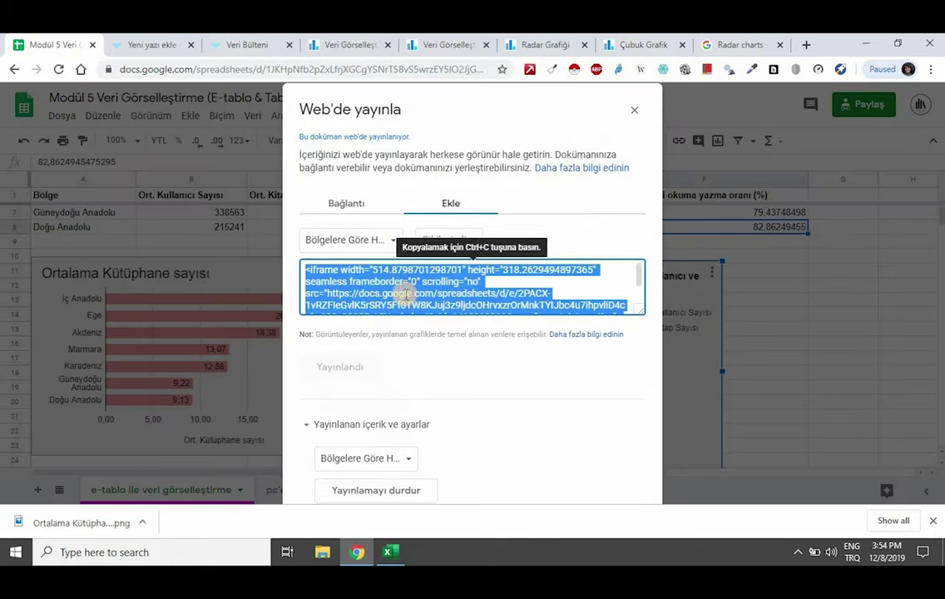
Step: Preview the WordPress post with the radar chart added below the bar chart
{"action": "left_click", "coordinate": [135, 42]}
{"action": "left_click", "coordinate": [884, 234]}
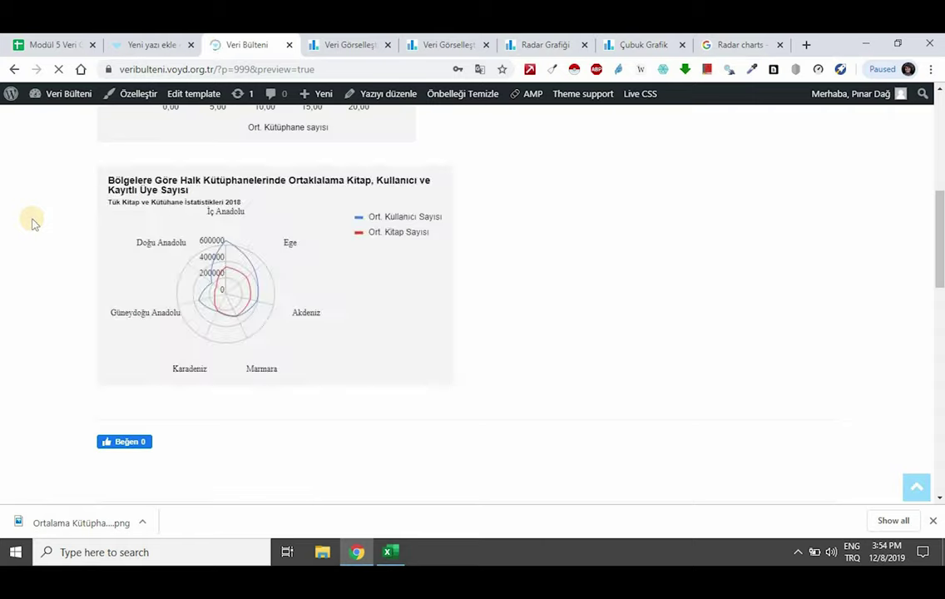
{"action": "key", "text": "ctrl+1"}
Step: Drag the radar chart into place beside the bar chart and recheck the post preview
{"action": "left_click", "coordinate": [587, 374]}
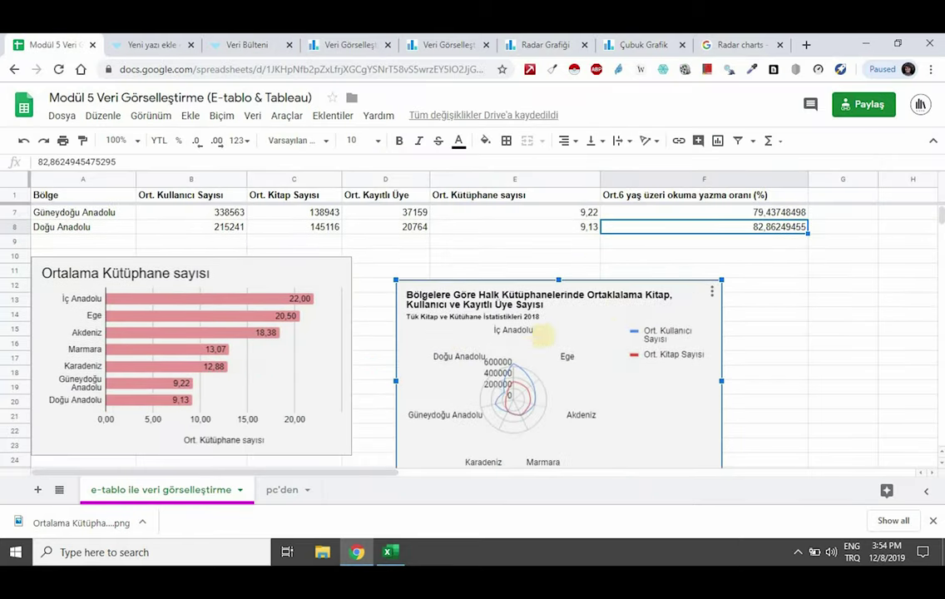
{"action": "left_click_drag", "start_coordinate": [543, 335], "coordinate": [507, 308]}
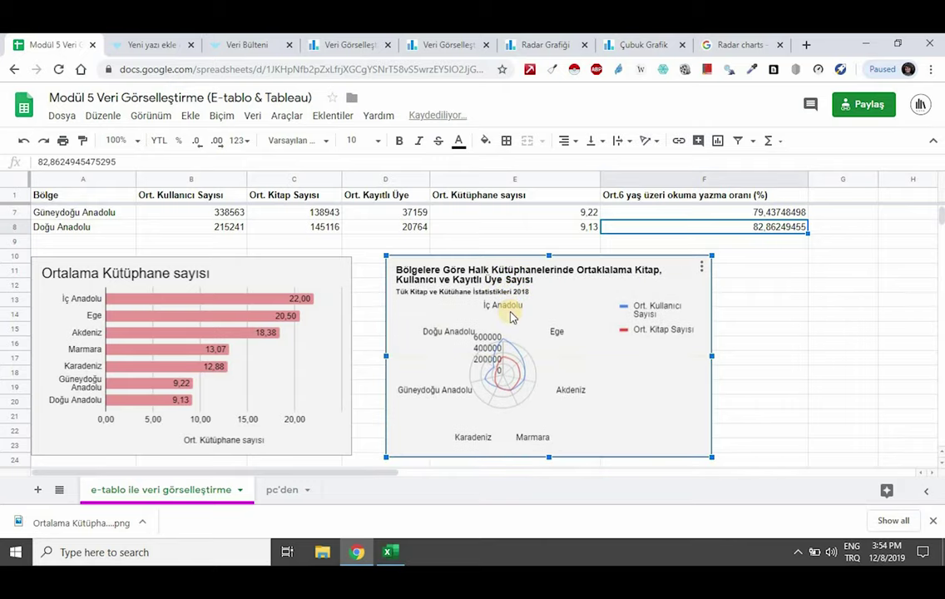
{"action": "left_click", "coordinate": [239, 45]}
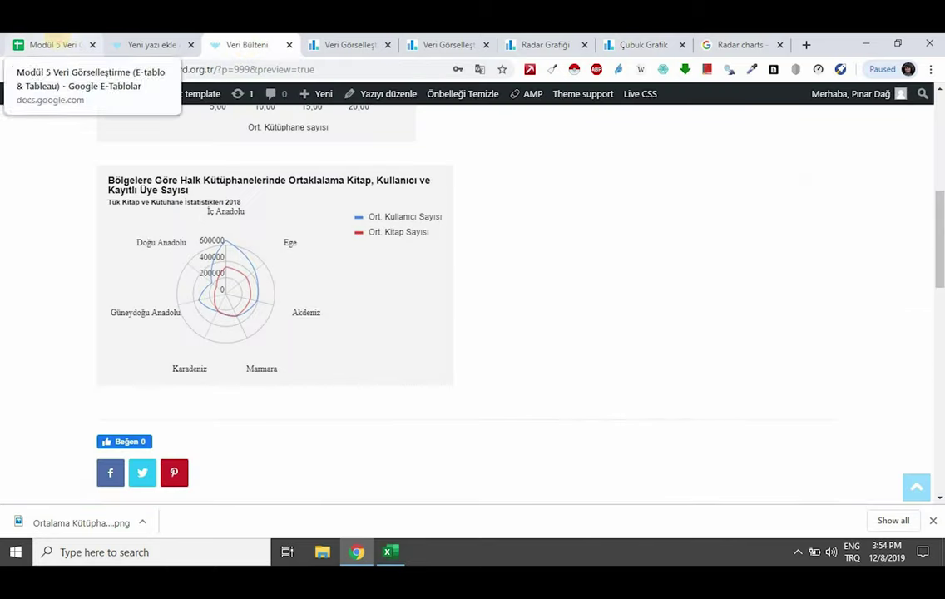
{"action": "left_click", "coordinate": [55, 44]}
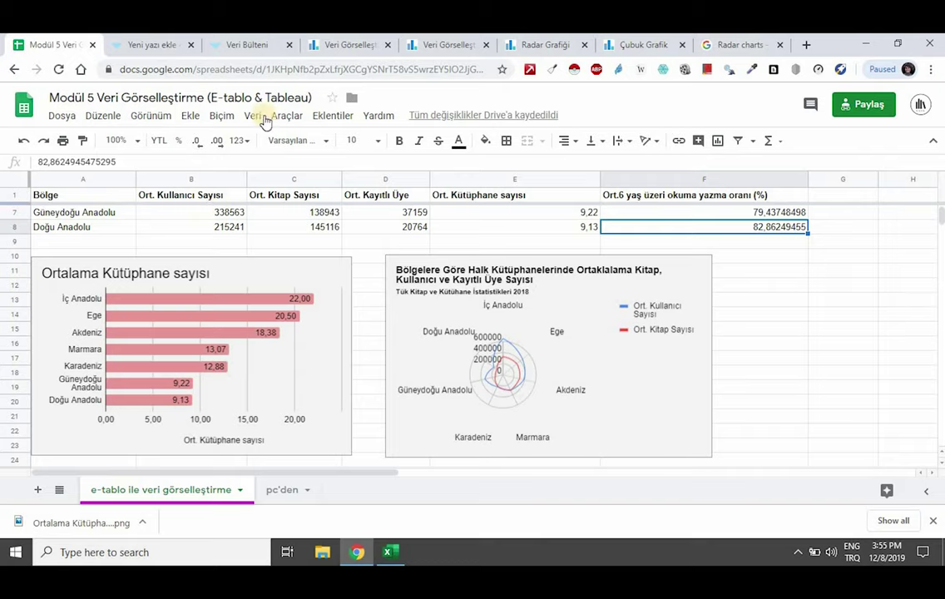
Step: Browse the Data Viz Catalogue home page and its charts-by-function page
{"action": "left_click", "coordinate": [341, 45]}
{"action": "scroll", "coordinate": [126, 206], "scroll_direction": "up", "scroll_amount": 3}
{"action": "scroll", "coordinate": [133, 200], "scroll_direction": "up", "scroll_amount": 1}
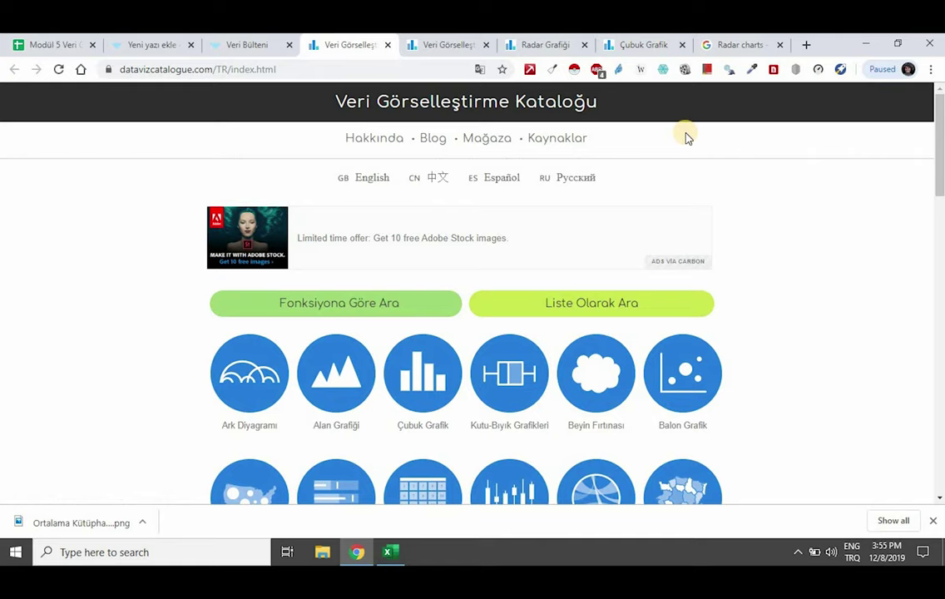
{"action": "scroll", "coordinate": [94, 253], "scroll_direction": "down", "scroll_amount": 3}
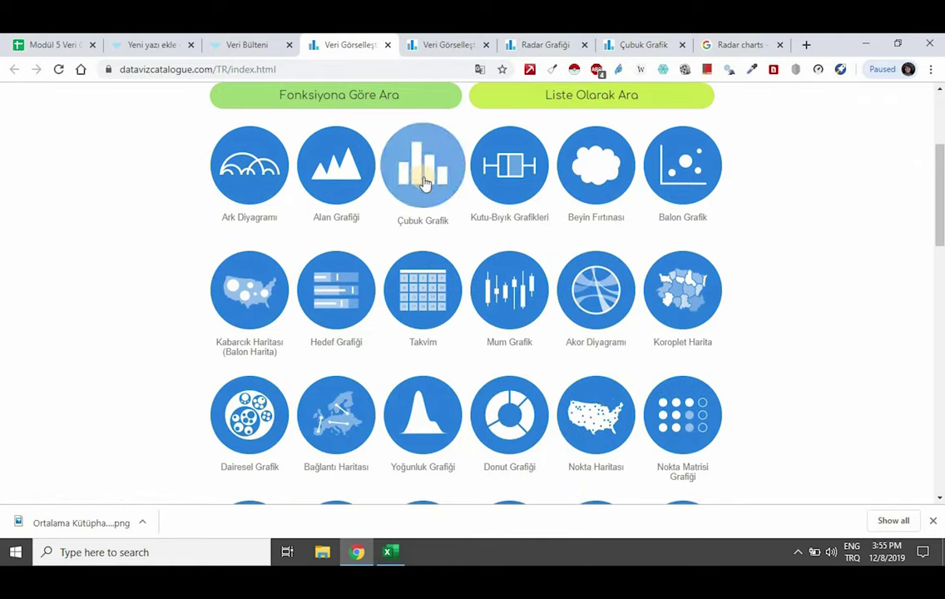
{"action": "scroll", "coordinate": [316, 158], "scroll_direction": "up", "scroll_amount": 1}
{"action": "left_click", "coordinate": [457, 44]}
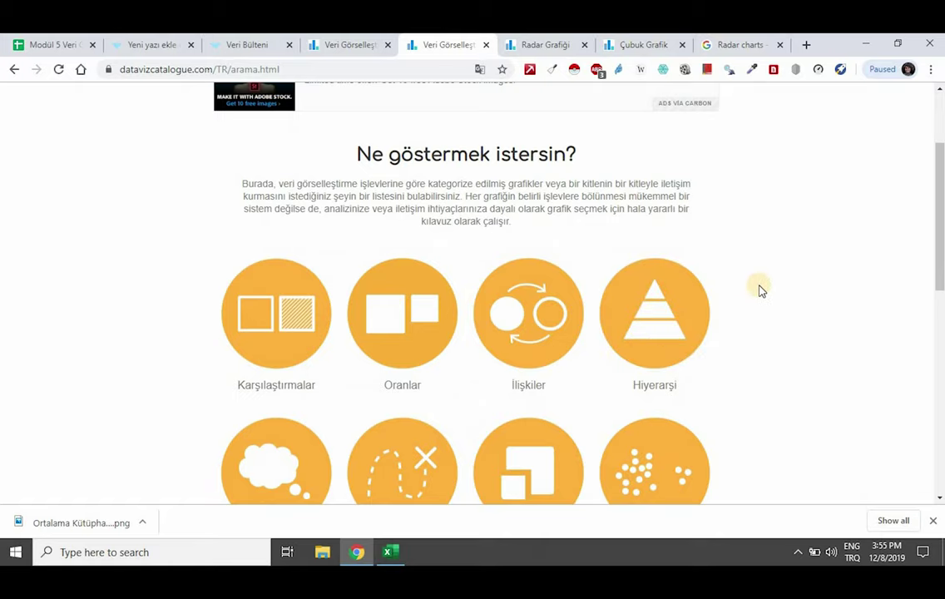
{"action": "scroll", "coordinate": [751, 306], "scroll_direction": "up", "scroll_amount": 2}
Step: Read through the Radar Grafiği reference page
{"action": "left_click", "coordinate": [549, 44]}
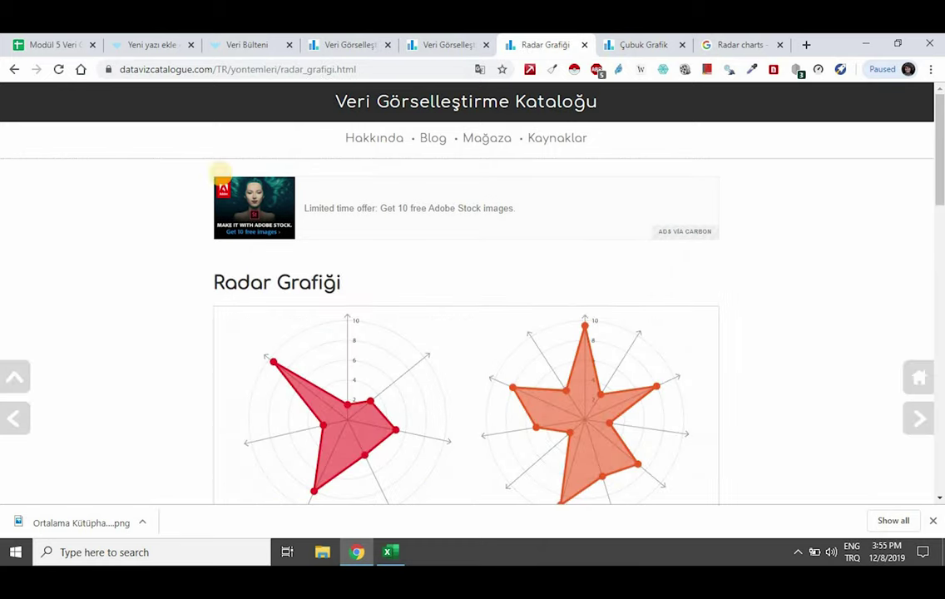
{"action": "scroll", "coordinate": [52, 225], "scroll_direction": "down", "scroll_amount": 5}
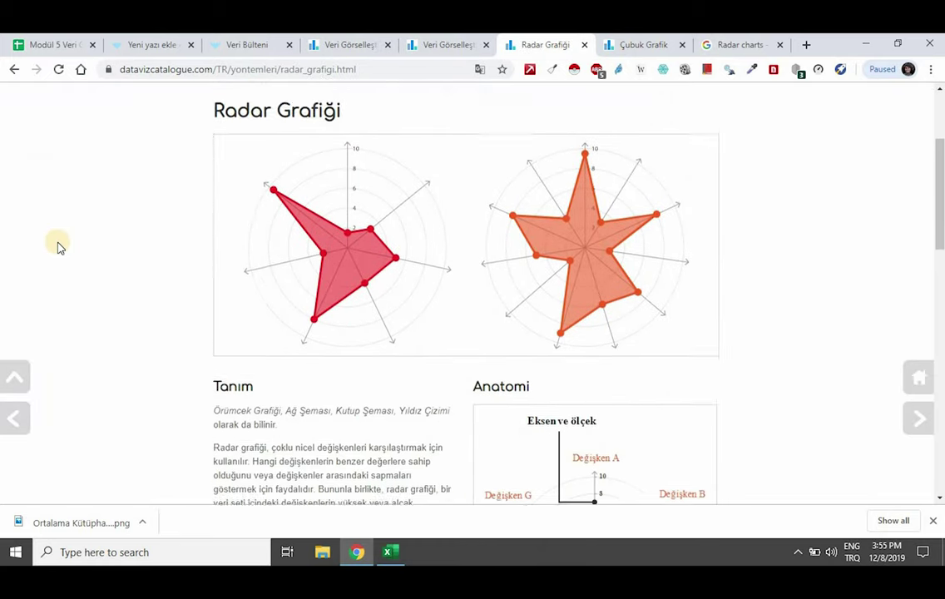
{"action": "scroll", "coordinate": [58, 247], "scroll_direction": "down", "scroll_amount": 3}
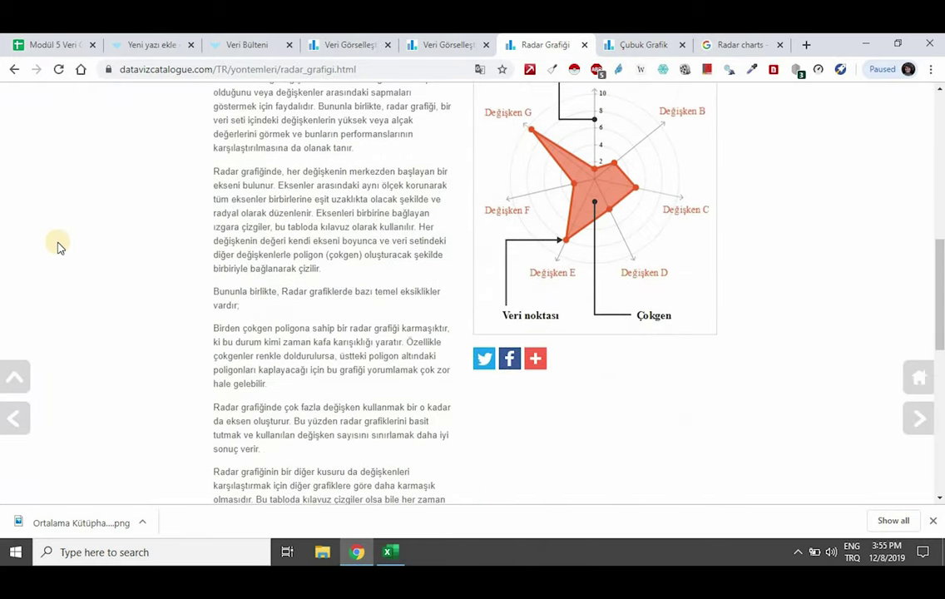
{"action": "scroll", "coordinate": [58, 247], "scroll_direction": "up", "scroll_amount": 5}
{"action": "scroll", "coordinate": [58, 247], "scroll_direction": "up", "scroll_amount": 2}
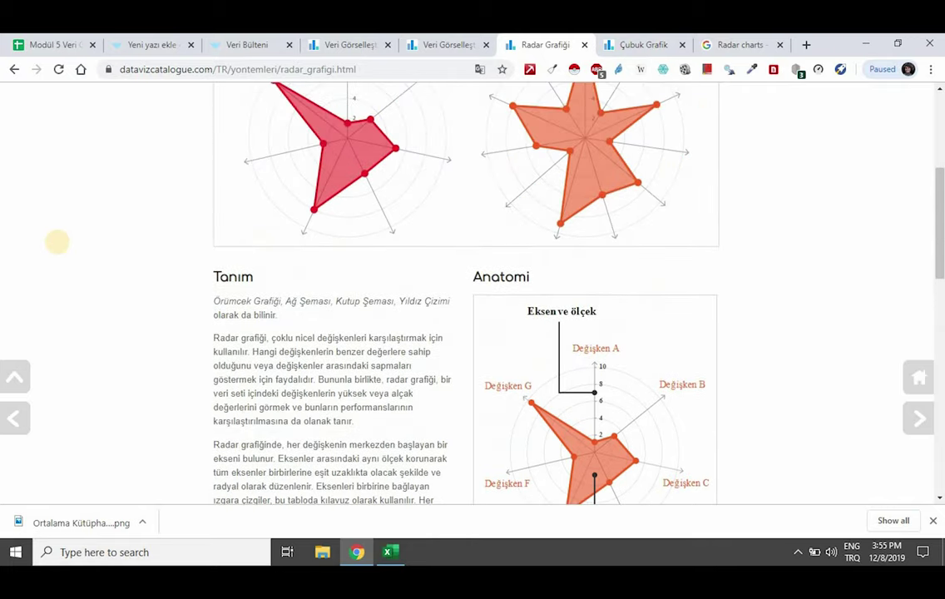
{"action": "scroll", "coordinate": [58, 247], "scroll_direction": "up", "scroll_amount": 2}
Step: Scroll through the Çubuk Grafik reference page
{"action": "left_click", "coordinate": [611, 44]}
{"action": "scroll", "coordinate": [152, 249], "scroll_direction": "up", "scroll_amount": 1}
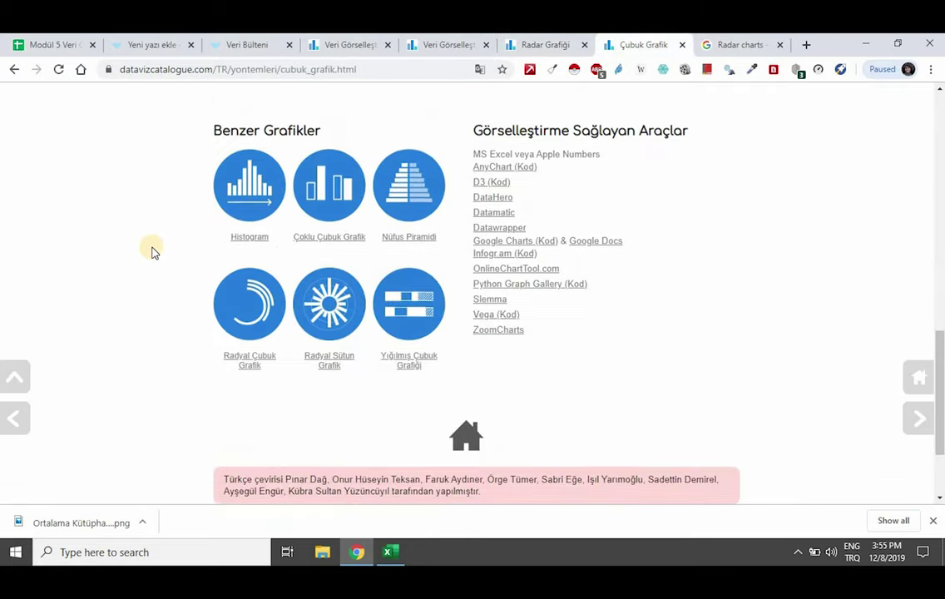
{"action": "scroll", "coordinate": [152, 248], "scroll_direction": "up", "scroll_amount": 2}
{"action": "scroll", "coordinate": [153, 248], "scroll_direction": "up", "scroll_amount": 3}
{"action": "scroll", "coordinate": [205, 204], "scroll_direction": "up", "scroll_amount": 3}
{"action": "scroll", "coordinate": [202, 228], "scroll_direction": "down", "scroll_amount": 2}
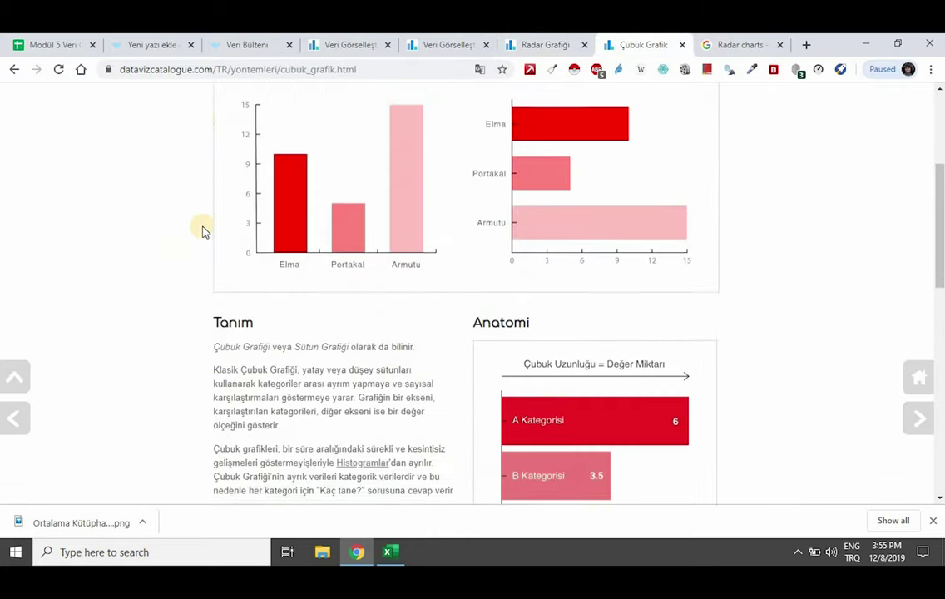
{"action": "scroll", "coordinate": [348, 253], "scroll_direction": "down", "scroll_amount": 1}
{"action": "scroll", "coordinate": [446, 218], "scroll_direction": "down", "scroll_amount": 2}
{"action": "scroll", "coordinate": [648, 258], "scroll_direction": "down", "scroll_amount": 1}
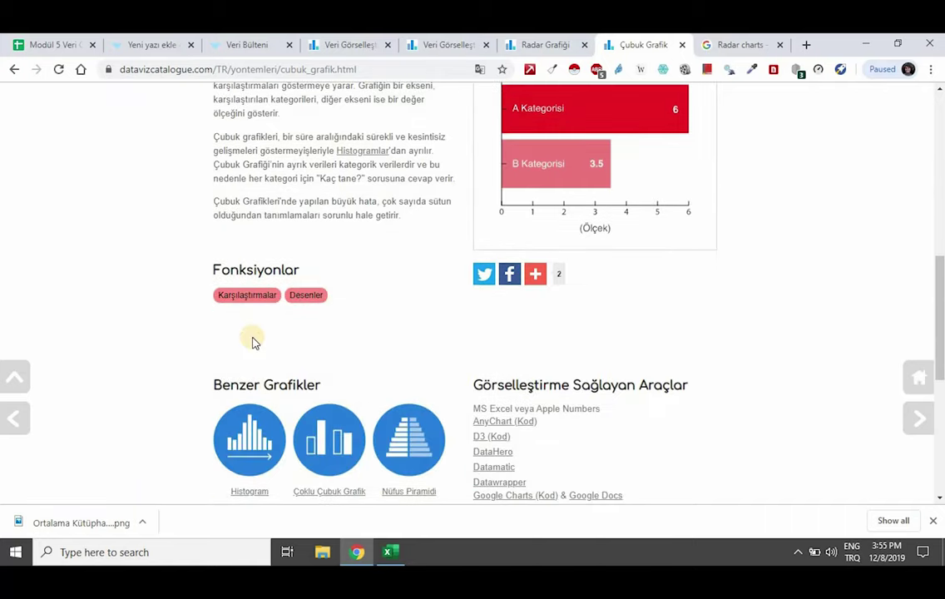
{"action": "scroll", "coordinate": [355, 326], "scroll_direction": "down", "scroll_amount": 2}
{"action": "scroll", "coordinate": [355, 326], "scroll_direction": "down", "scroll_amount": 2}
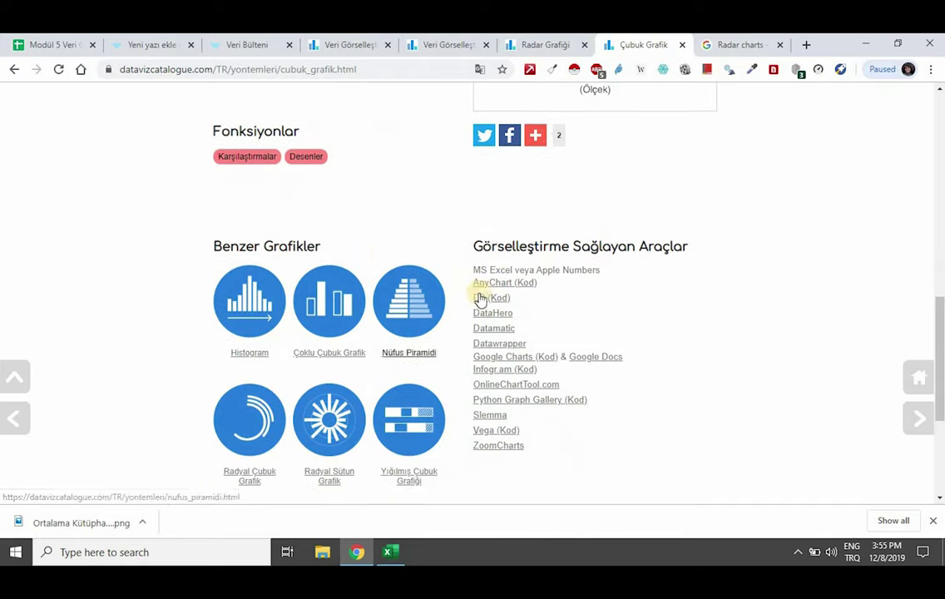
{"action": "scroll", "coordinate": [637, 323], "scroll_direction": "down", "scroll_amount": 4}
{"action": "scroll", "coordinate": [638, 323], "scroll_direction": "up", "scroll_amount": 5}
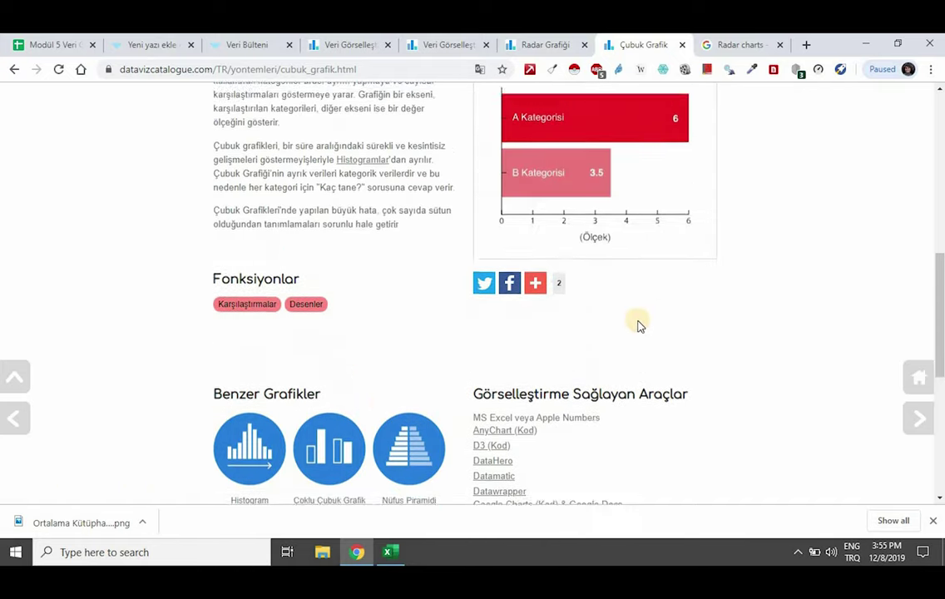
{"action": "scroll", "coordinate": [275, 359], "scroll_direction": "down", "scroll_amount": 2}
{"action": "scroll", "coordinate": [93, 310], "scroll_direction": "down", "scroll_amount": 4}
{"action": "scroll", "coordinate": [140, 276], "scroll_direction": "down", "scroll_amount": 1}
{"action": "left_click", "coordinate": [705, 45]}
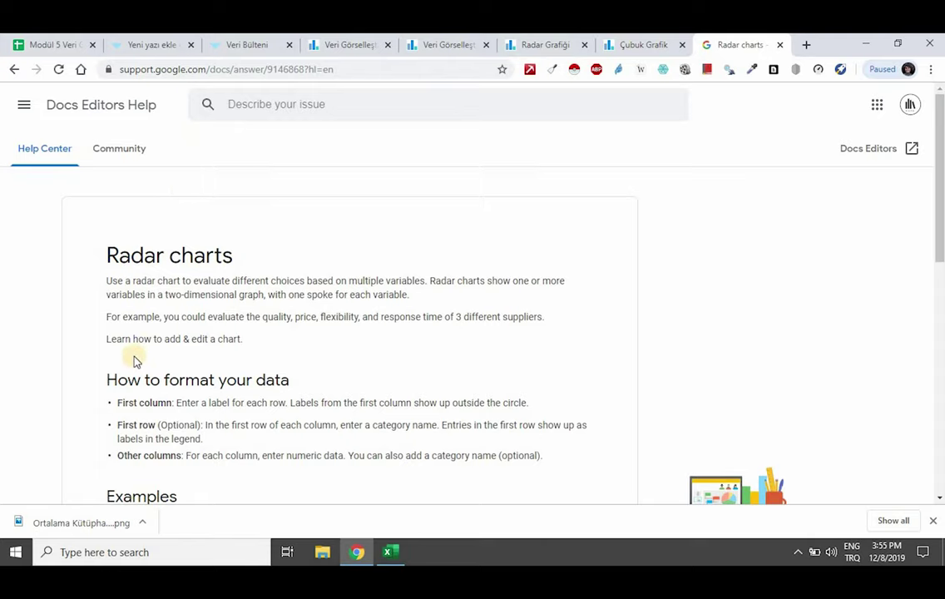
Step: Skim the radar charts help article's data-formatting section, then return to the Modül 5 spreadsheet
{"action": "scroll", "coordinate": [221, 265], "scroll_direction": "down", "scroll_amount": 3}
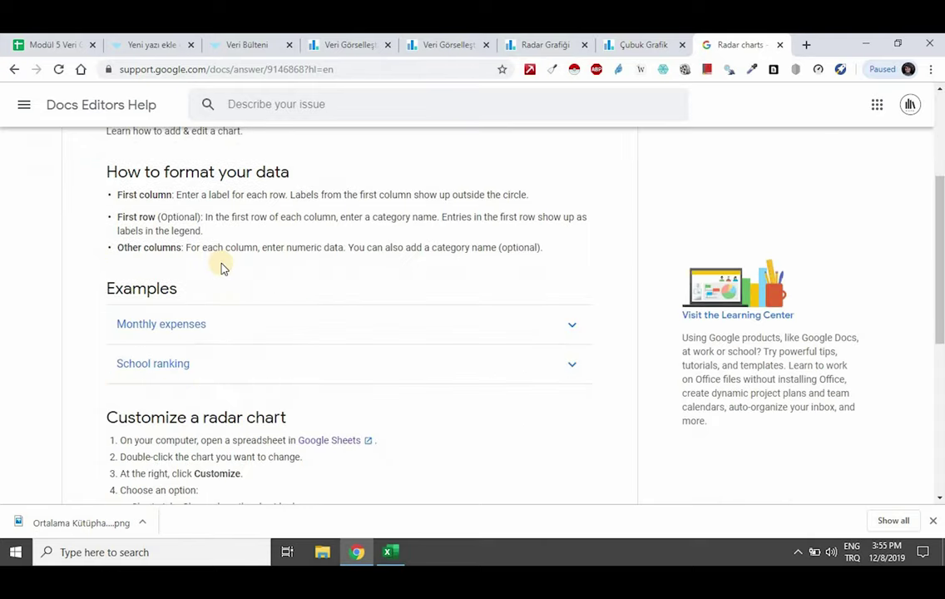
{"action": "scroll", "coordinate": [221, 266], "scroll_direction": "up", "scroll_amount": 3}
{"action": "left_click", "coordinate": [47, 43]}
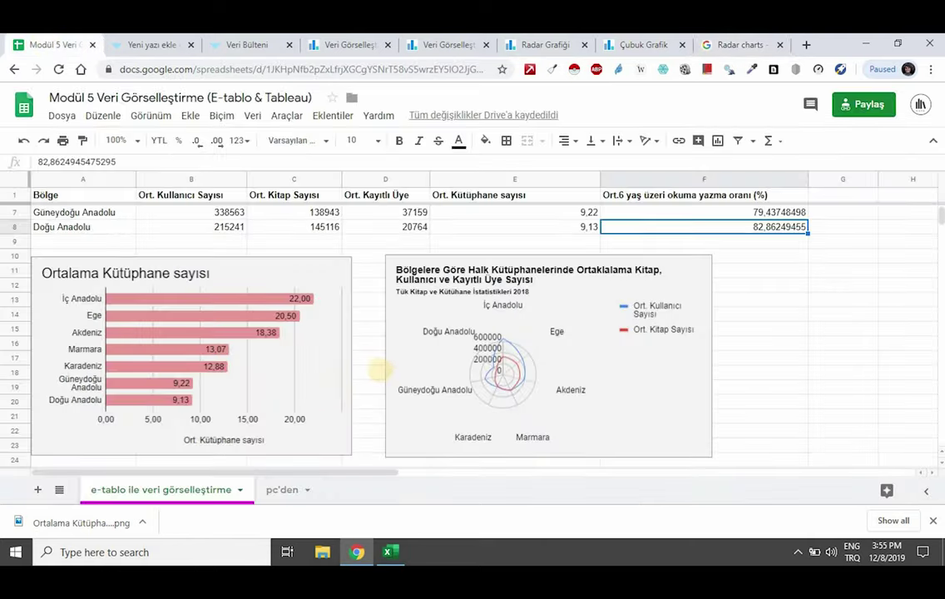